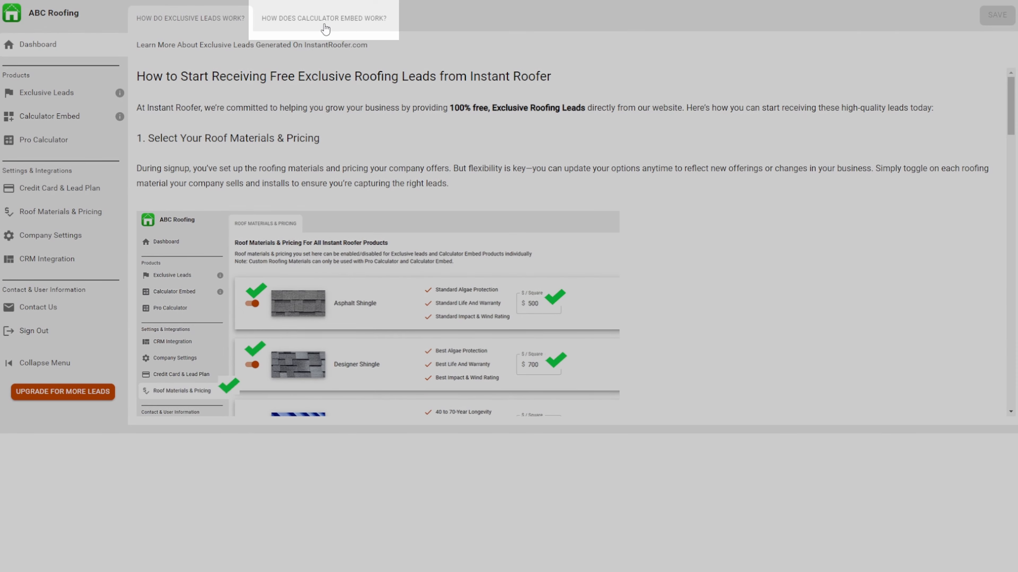
Review the guide on how the Calculator Embed works and how to add it to a website.
left_click(325, 28)
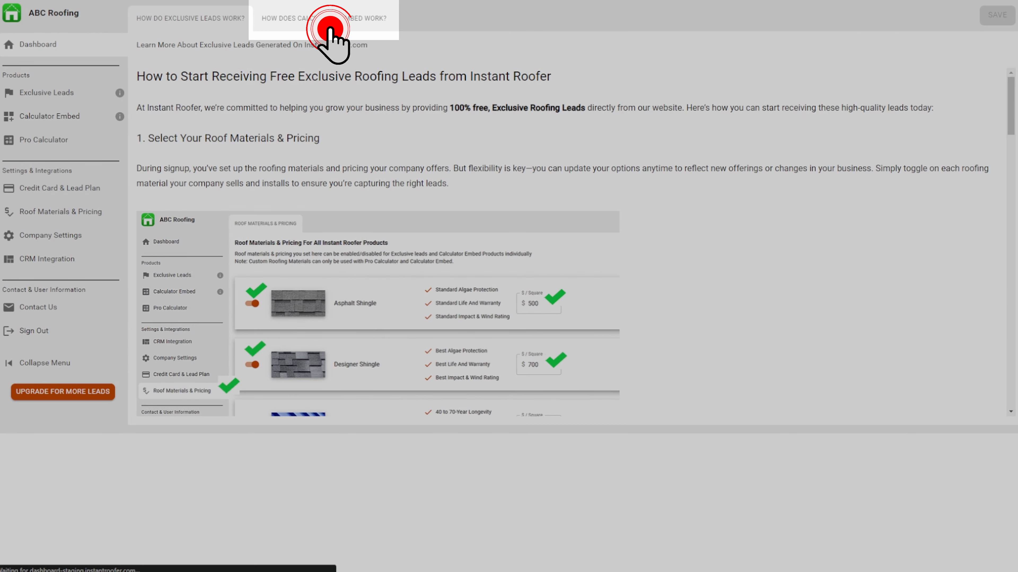
scroll(555, 227, "down", 20)
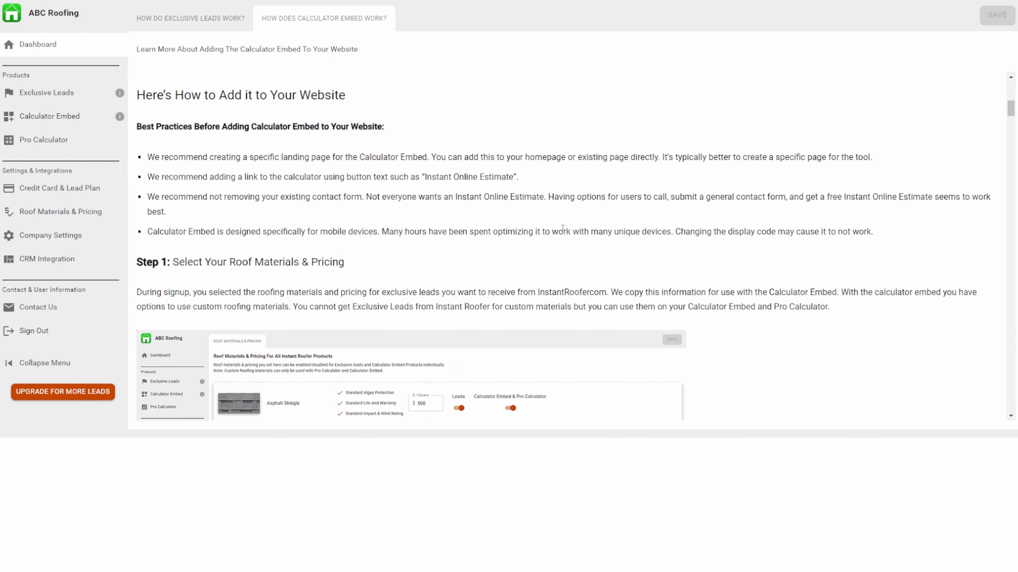
scroll(554, 226, "down", 5)
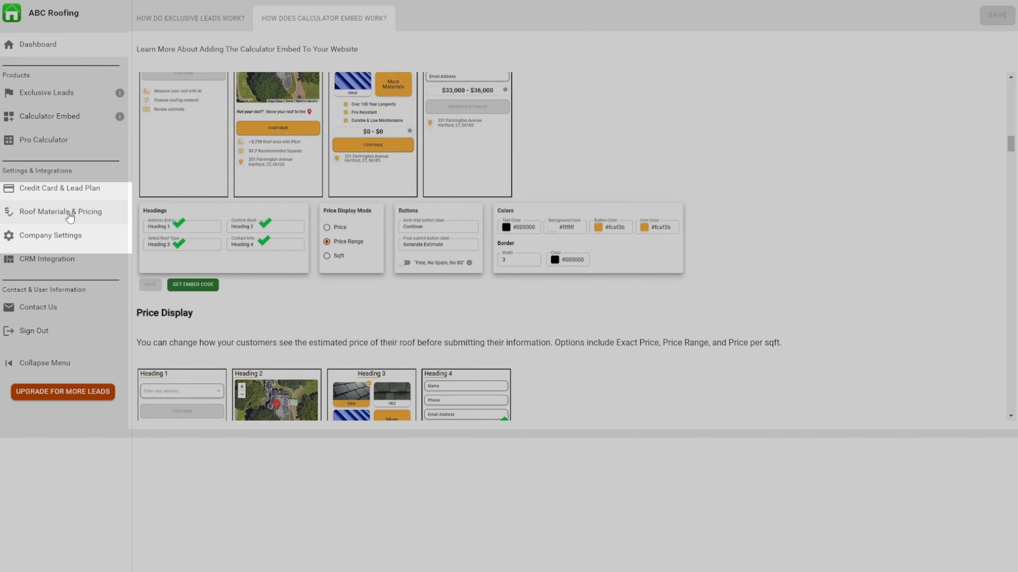
In the roof materials and pricing settings, set the Asphalt Shingle price to $550 per square.
left_click(68, 216)
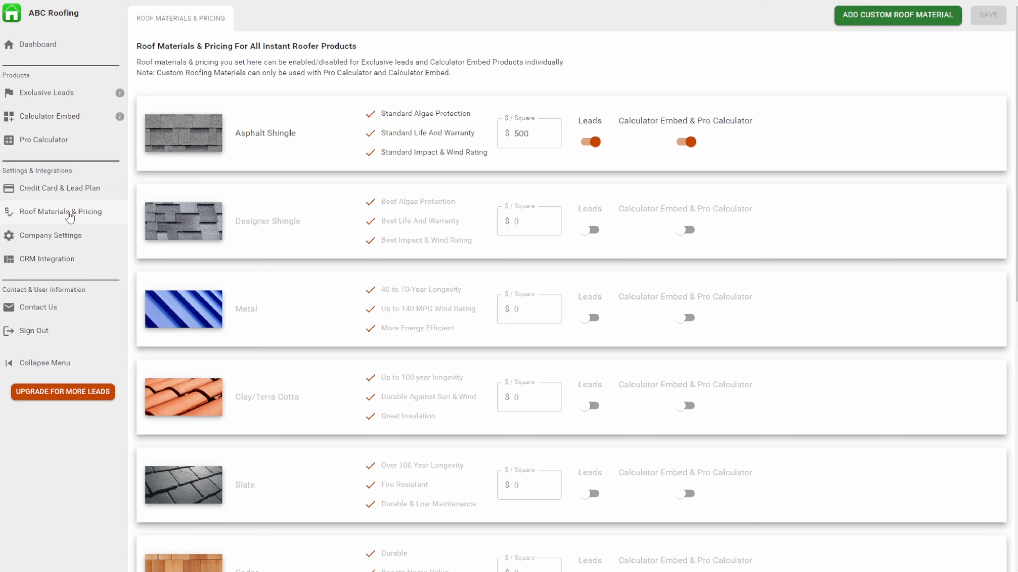
left_click(545, 137)
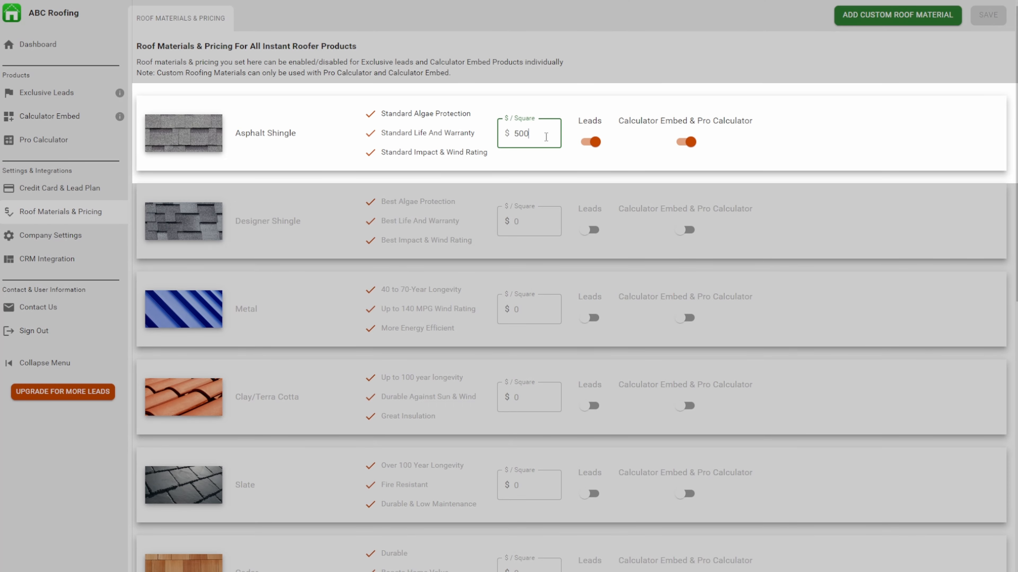
key("BackSpace")
key("BackSpace")
type("55")
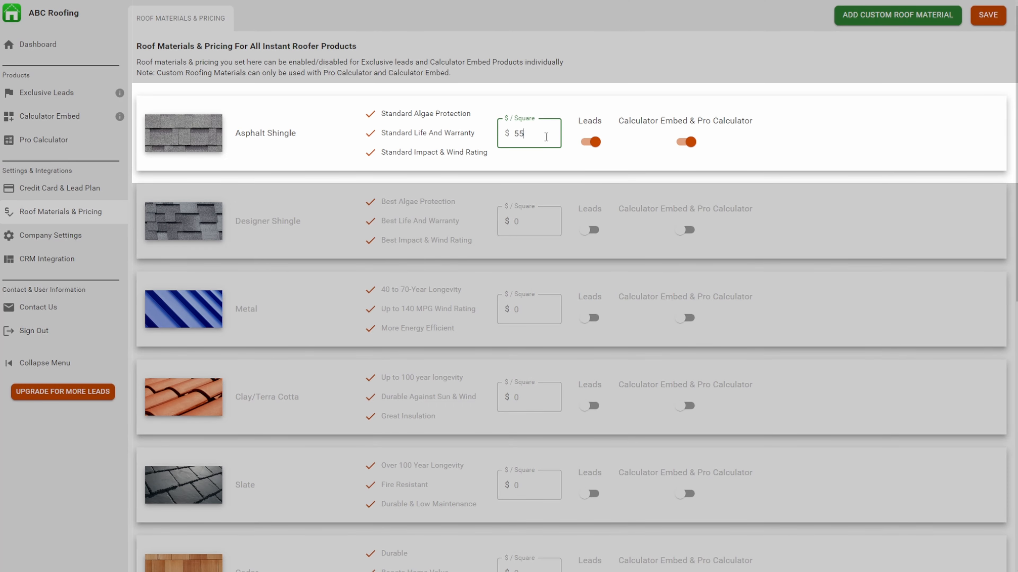
type("0")
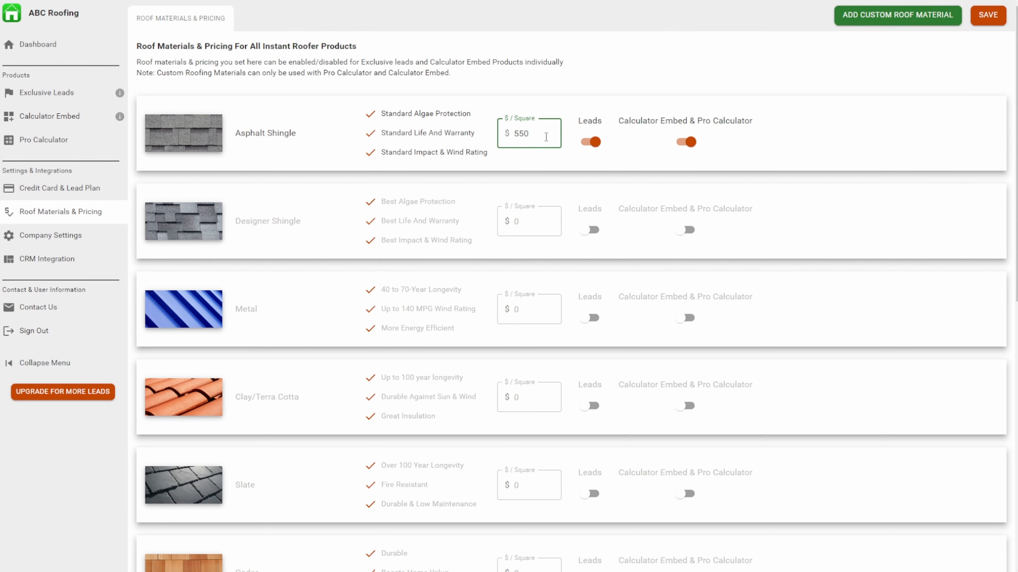
Enable Designer Shingle for Calculator Embed & Pro Calculator and set its price to $750 per square.
left_click(686, 230)
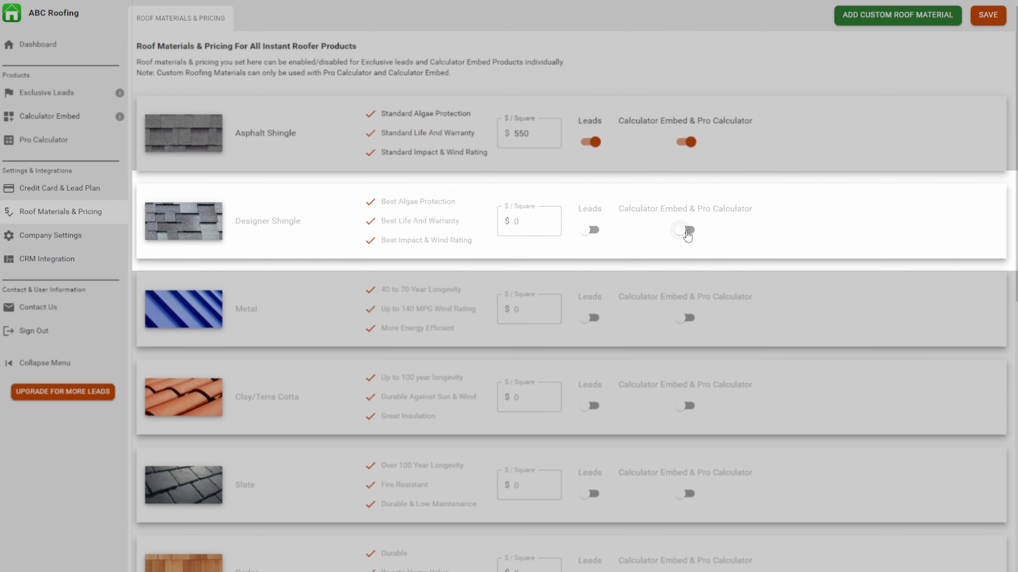
left_click(554, 227)
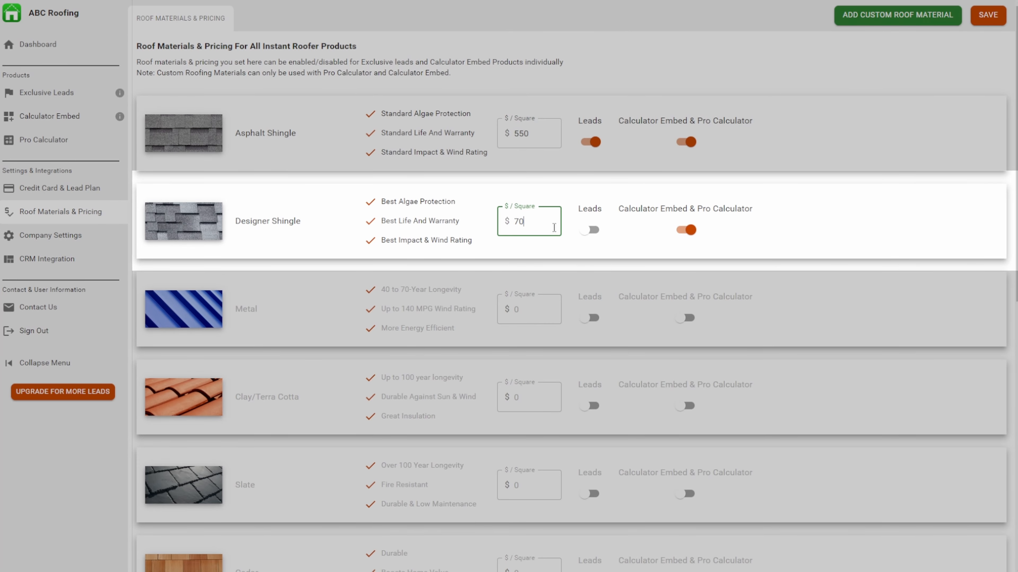
key("BackSpace")
type("50")
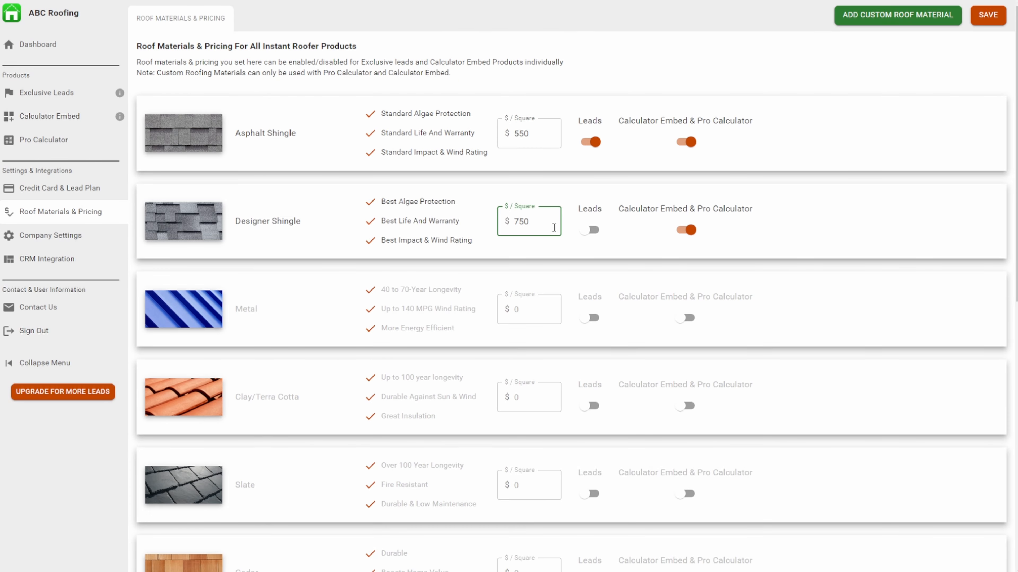
Add a custom roof material and upload a dark shingle photo as its image, accepting the proposed crop.
scroll(555, 228, "down", 10)
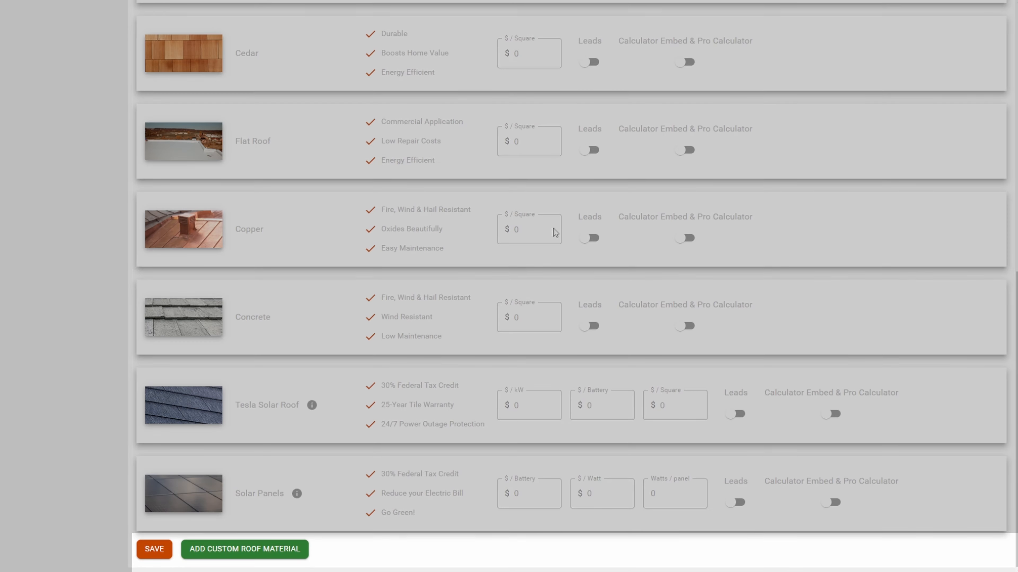
left_click(231, 552)
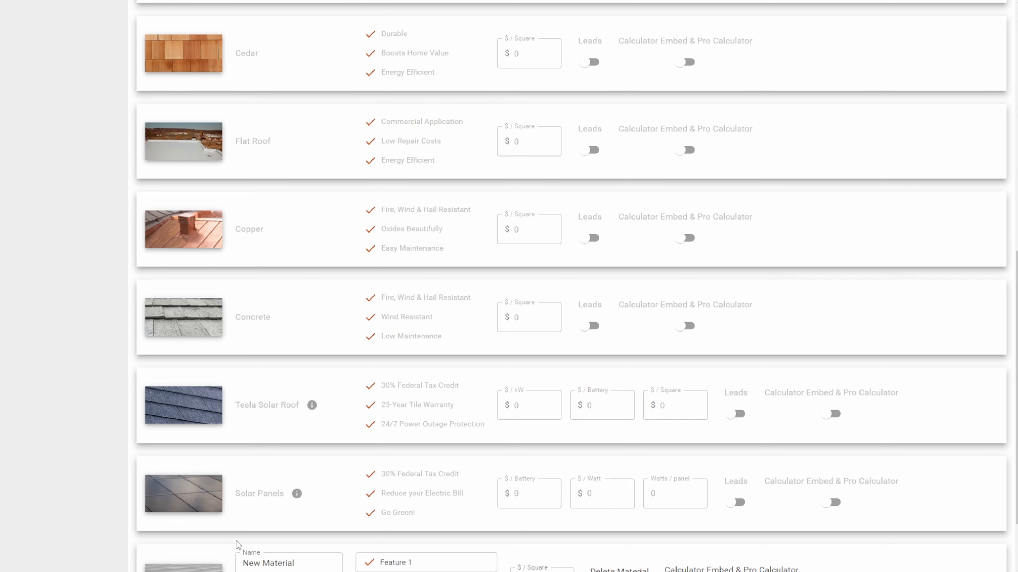
scroll(236, 541, "down", 2)
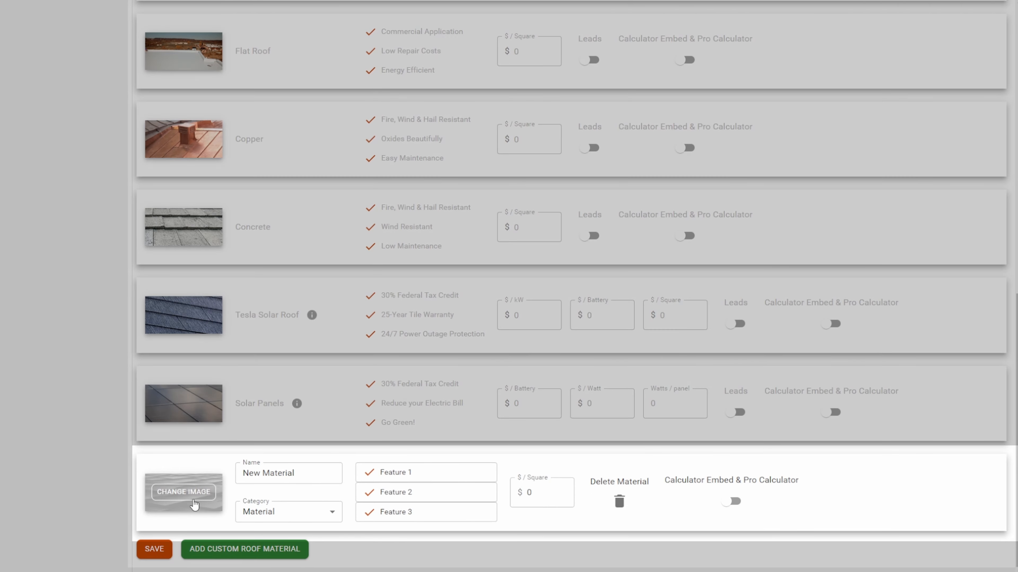
left_click(181, 493)
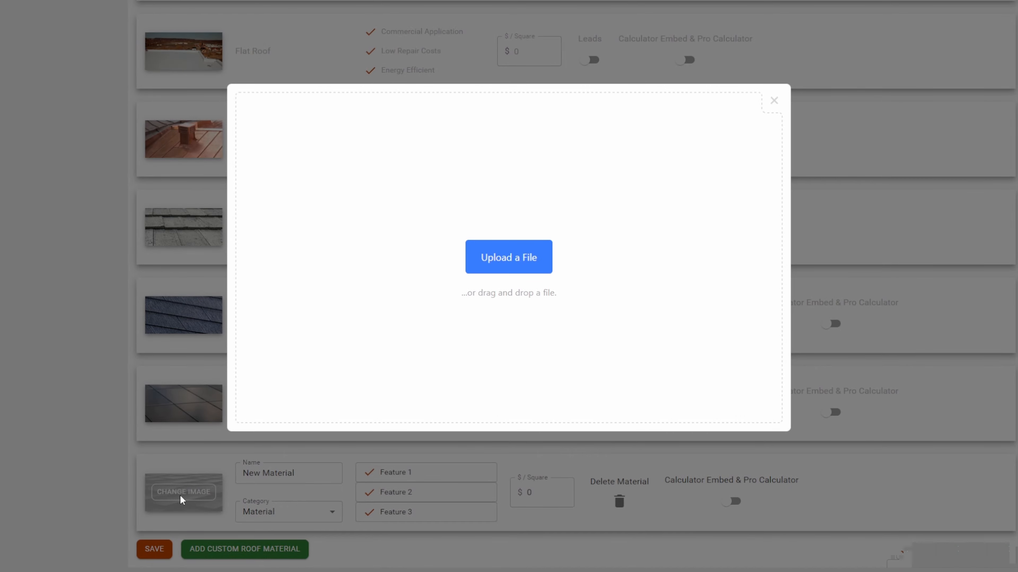
left_click_drag(809, 196, 606, 263)
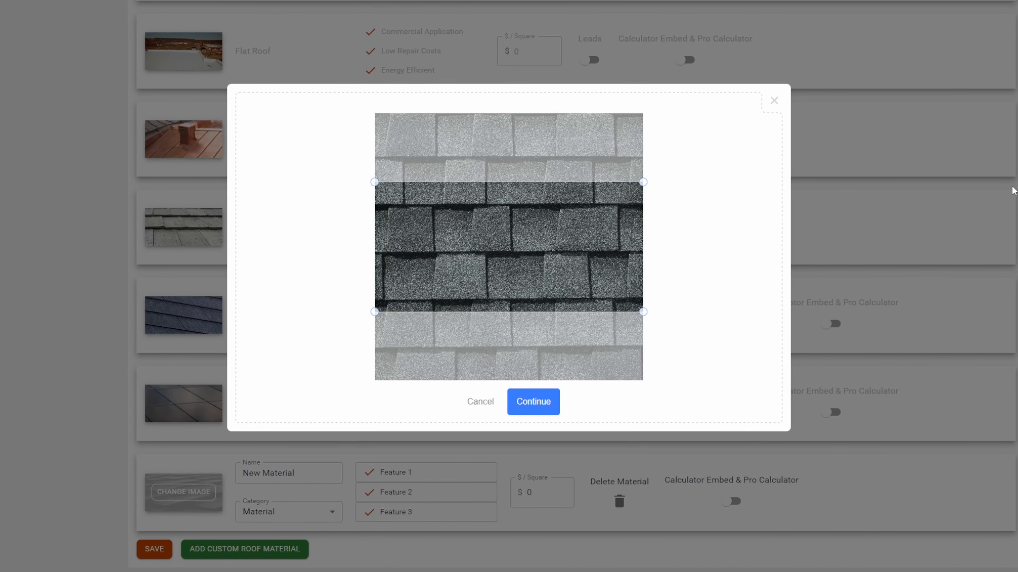
left_click(537, 408)
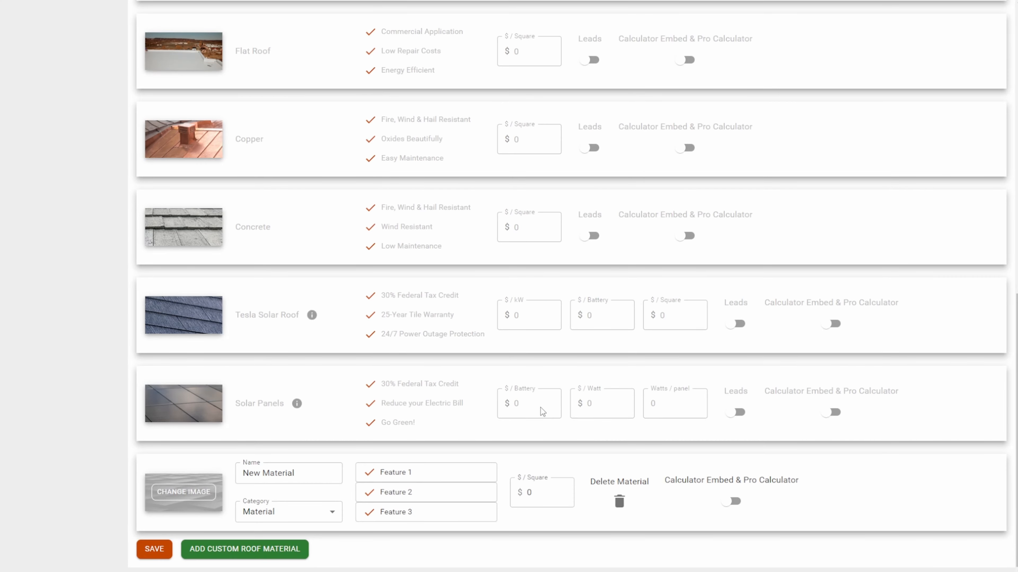
Name the custom material GAF HDZ and keep its category as Material.
left_click(307, 470)
key("ctrl+a")
type("G")
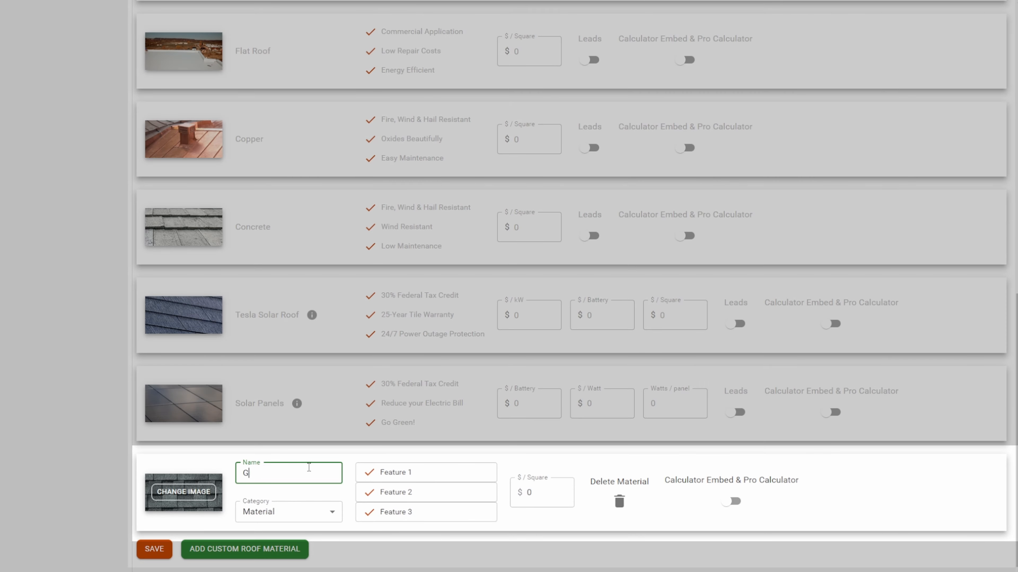
type("AF HDZ")
left_click(301, 517)
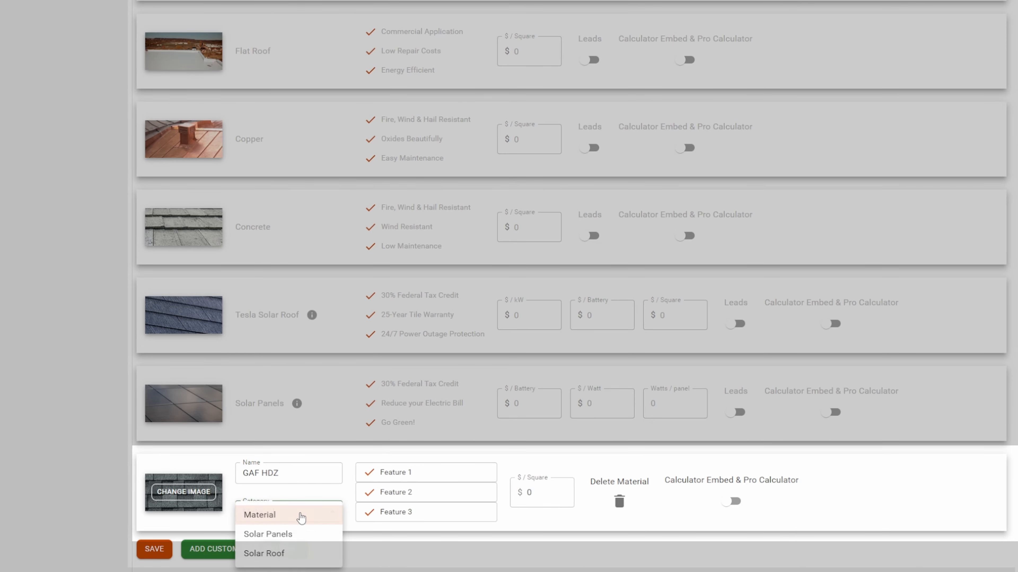
left_click(301, 517)
Replace the custom material's first feature with "25 Year Warranty".
triple_click(432, 475)
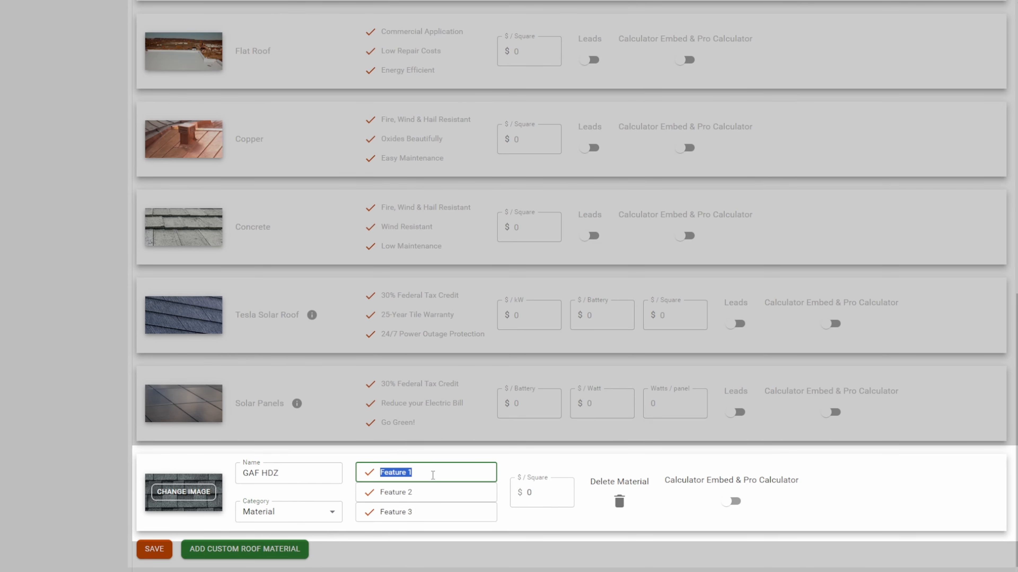
type("25 Year Warranty")
key("Tab")
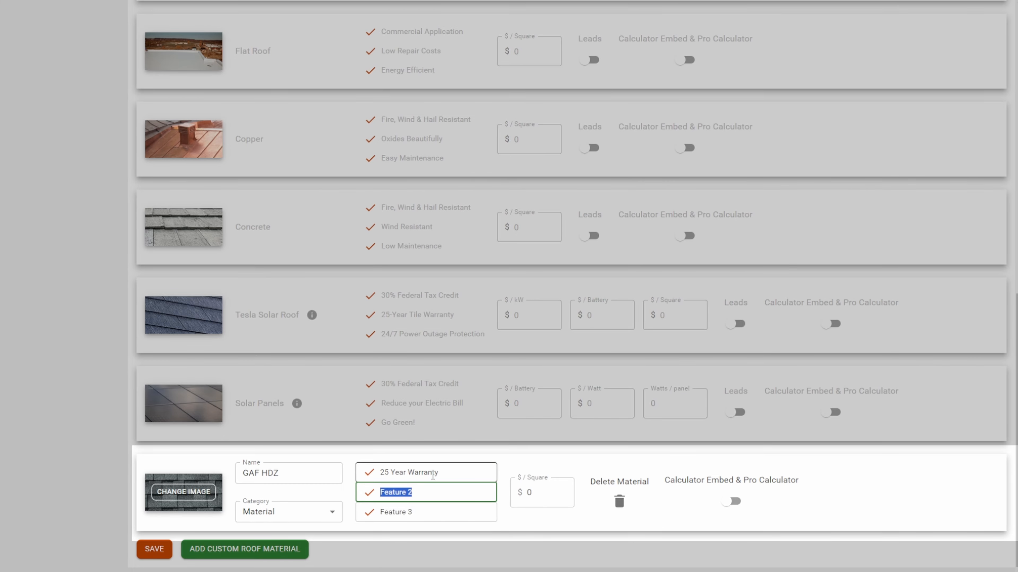
Set the custom material's second feature to "GAF Shingle" and its third to "Pewter Color".
type("GAF Shingle")
key("Tab")
type("P")
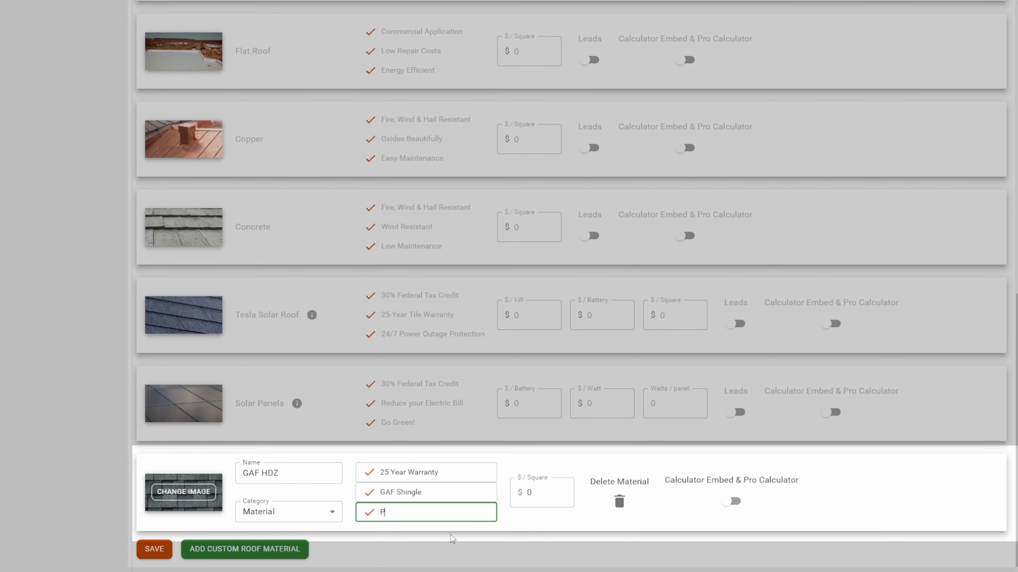
type("ewter Color")
Price GAF HDZ at $750 per square, enable it for Calculator Embed & Pro Calculator, and save the materials.
left_click(548, 505)
type("750")
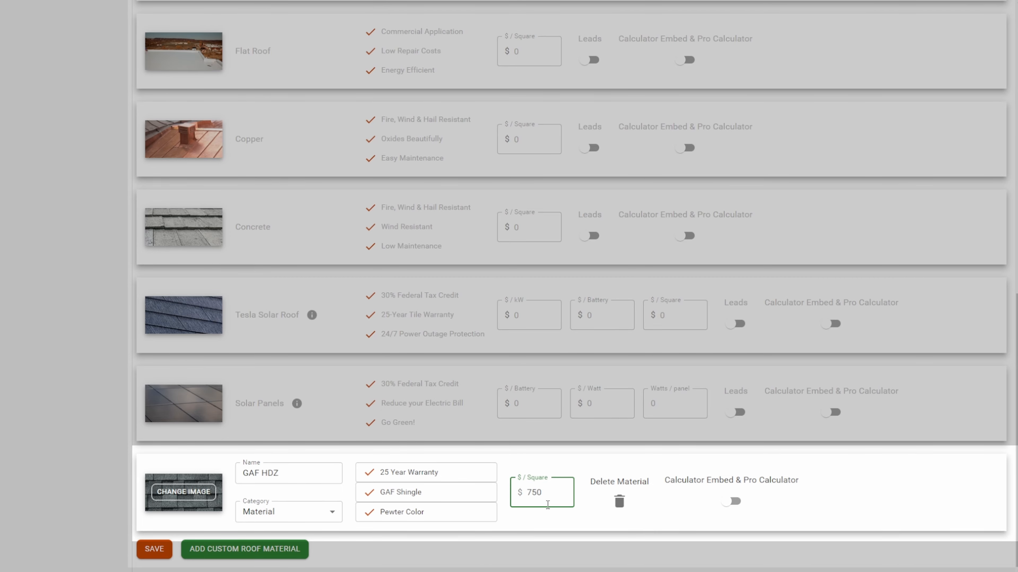
left_click(734, 502)
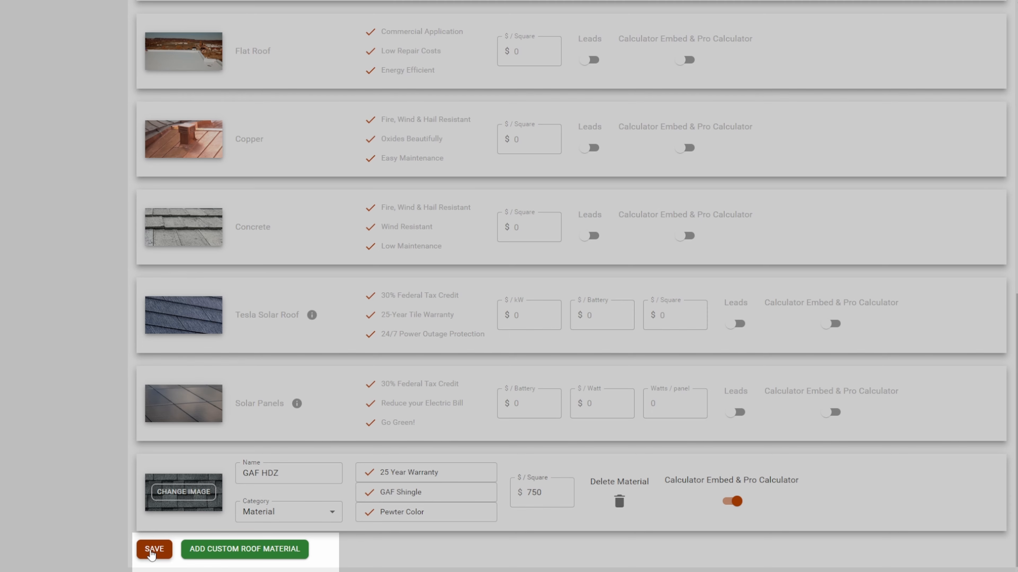
left_click(154, 550)
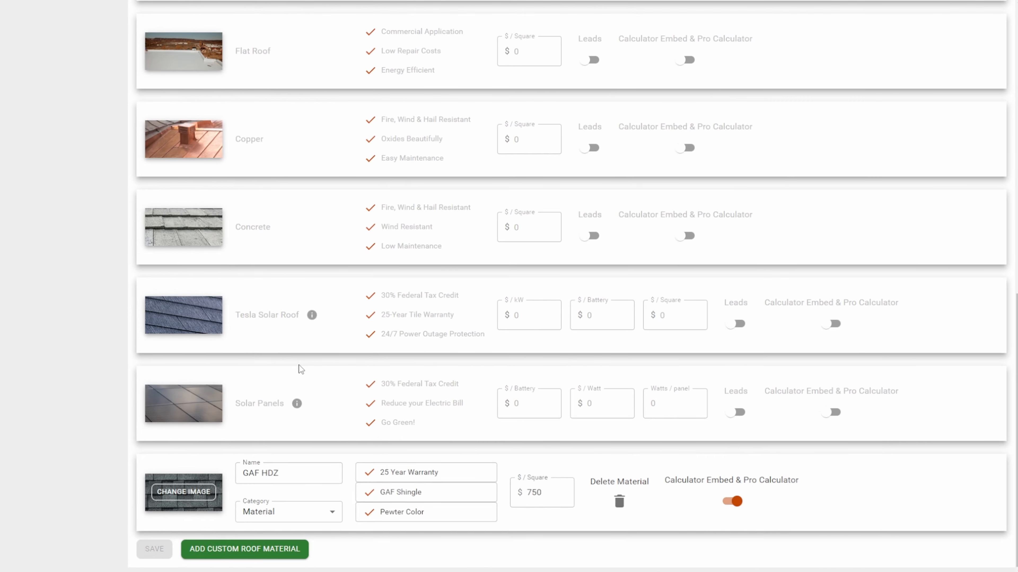
Open the Calculator Embed customization page and select GAF HDZ in the roofing type preview.
scroll(298, 365, "up", 15)
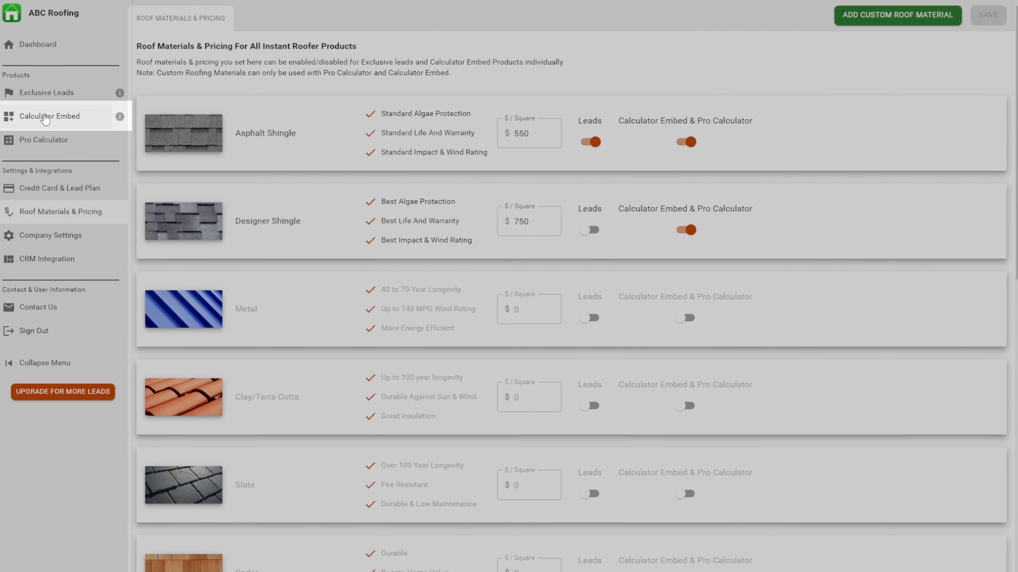
left_click(45, 118)
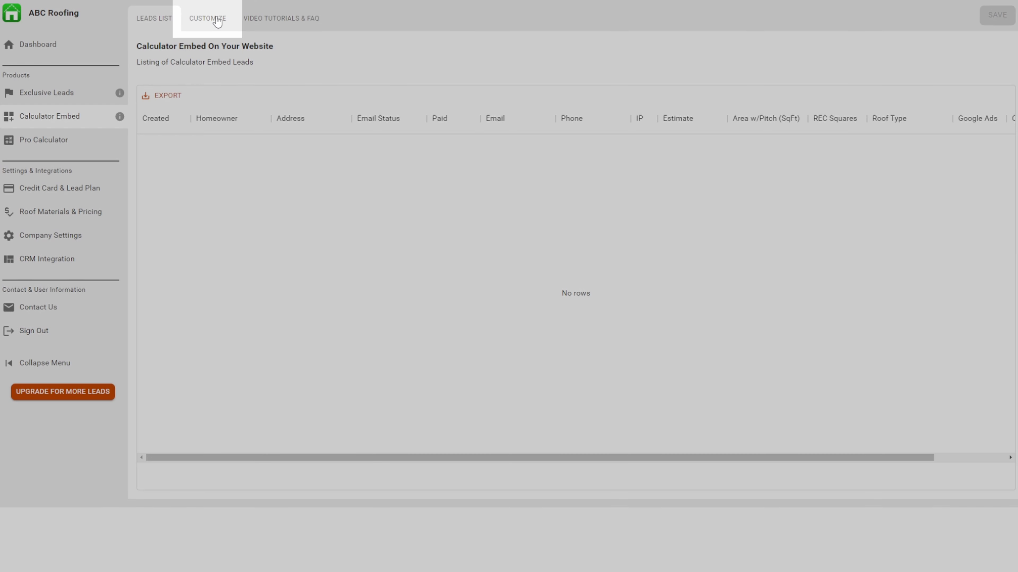
left_click(217, 22)
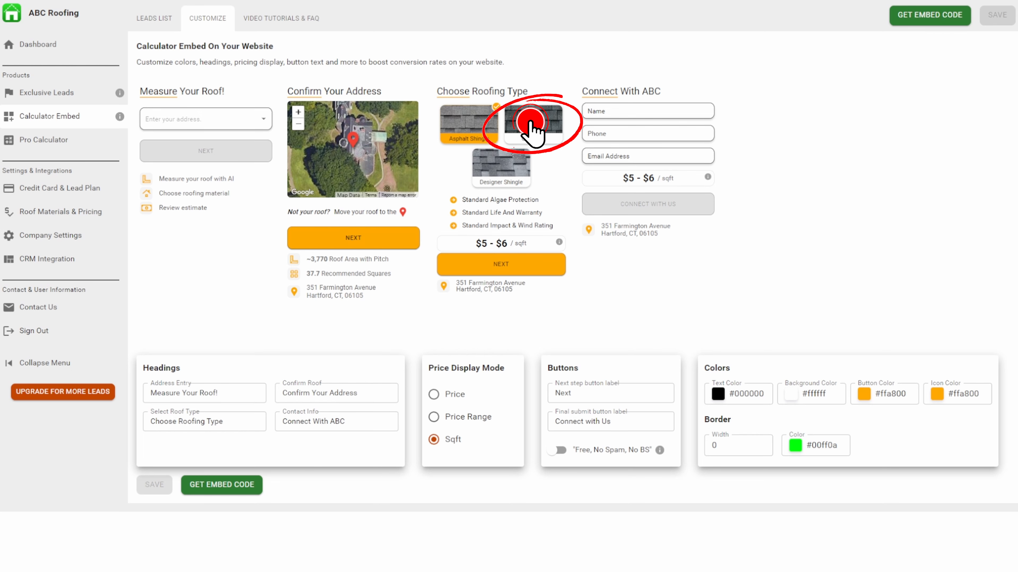
left_click(534, 126)
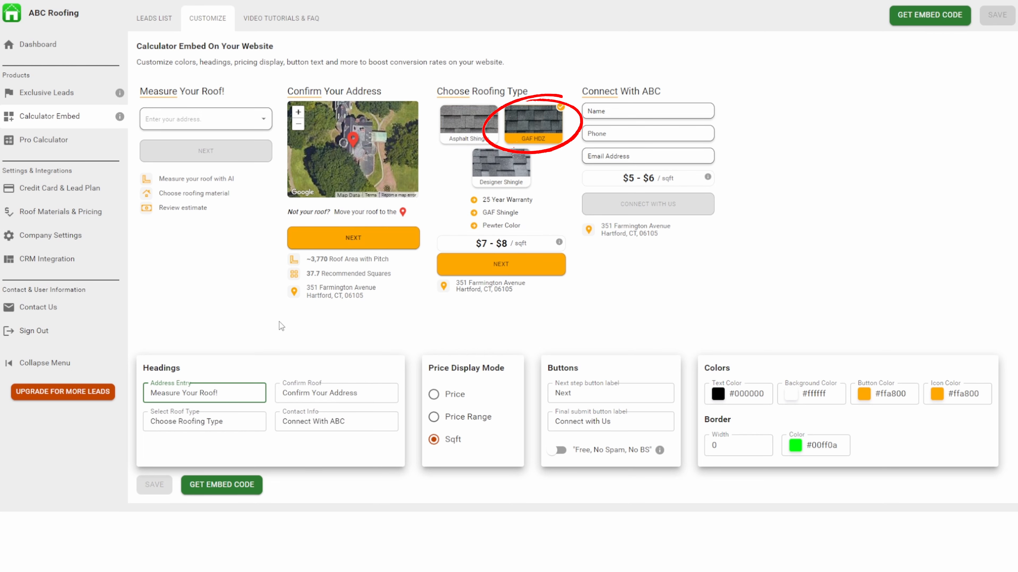
Change the Address Entry heading to "Measure Your Roof" and the Confirm Roof heading to "Confirm Your Home".
key("BackSpace")
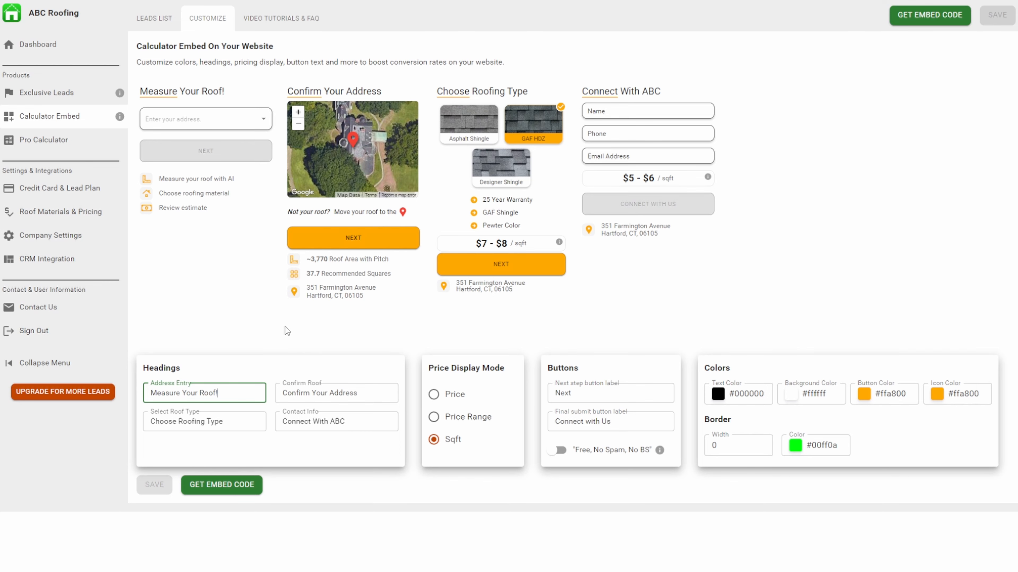
key("BackSpace")
key("BackSpace")
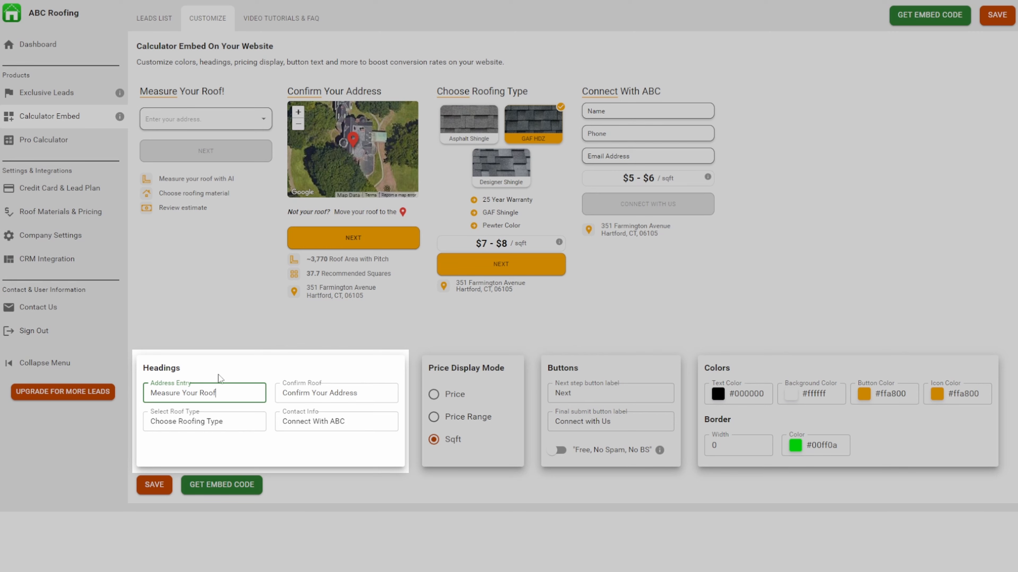
left_click(361, 397)
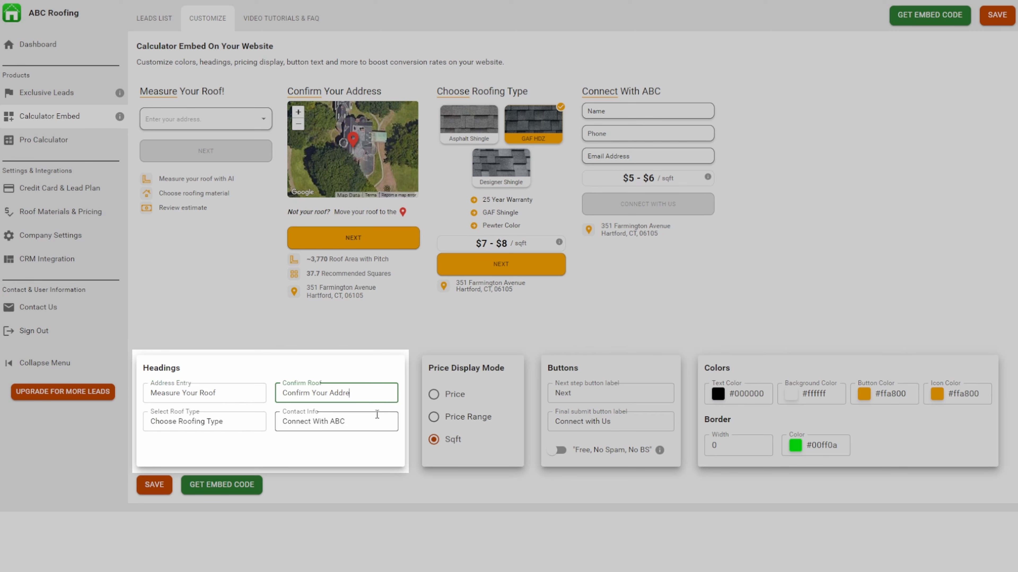
type("Hom")
Change the Select Roof Type heading to "Choose Roofing Material".
left_click(244, 424)
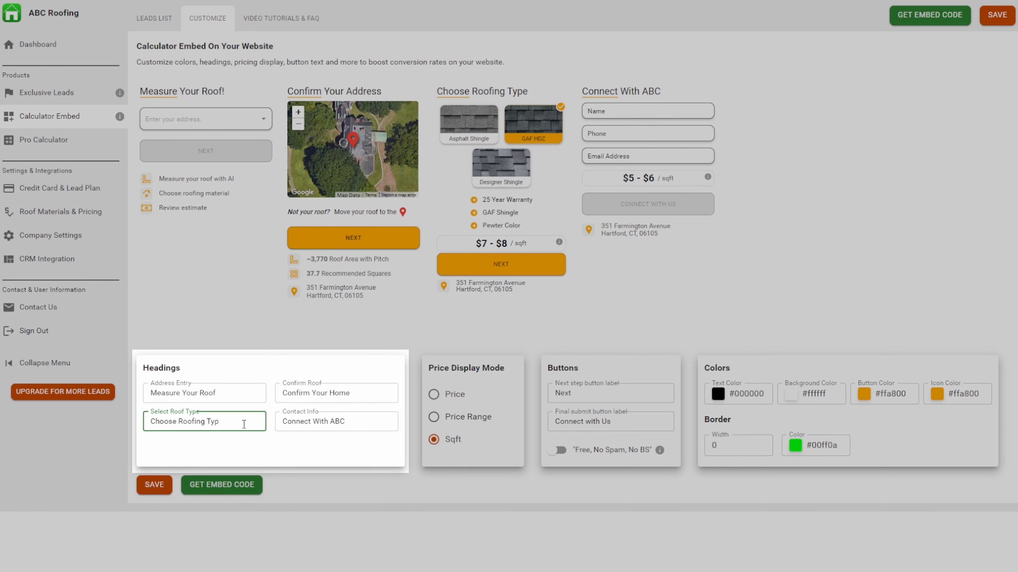
key("BackSpace")
key("BackSpace")
type("Material")
Change the Contact Info heading to "Connect With Us" and save the heading customizations.
left_click(366, 424)
key("BackSpace")
key("BackSpace")
key("BackSpace")
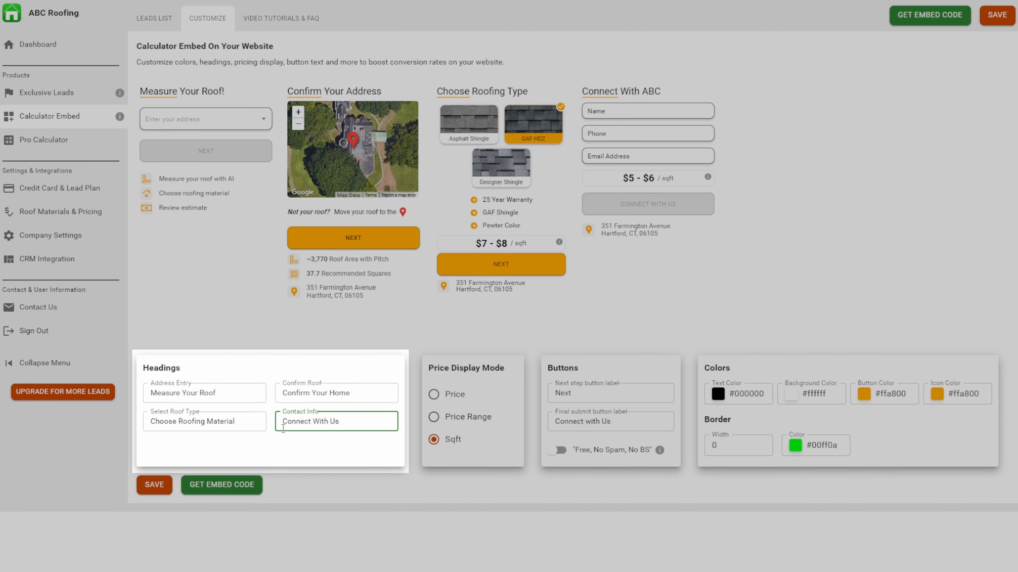
left_click(161, 492)
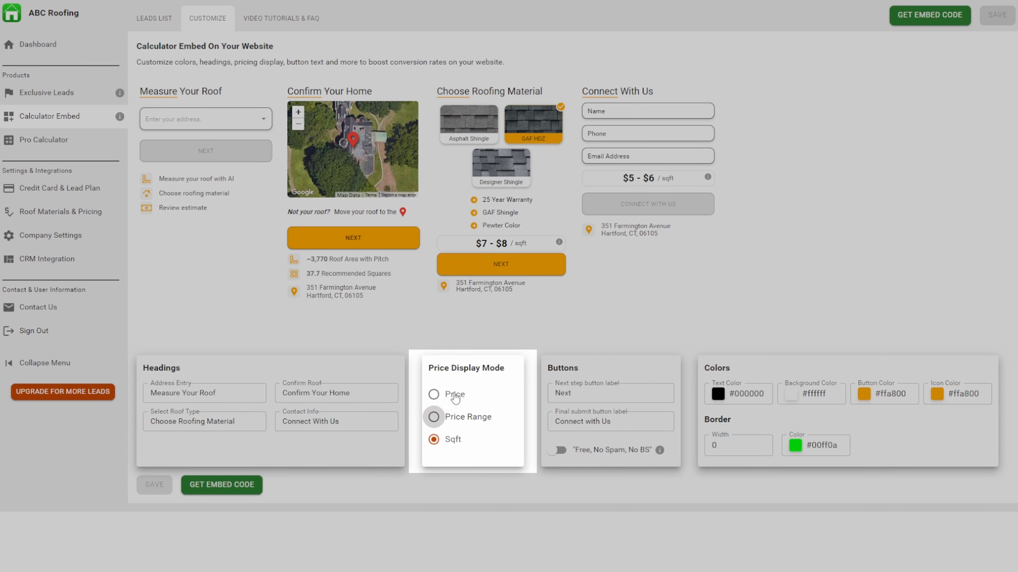
Try the Price display mode, set the price display mode to Price Range instead, and save the change.
left_click(449, 399)
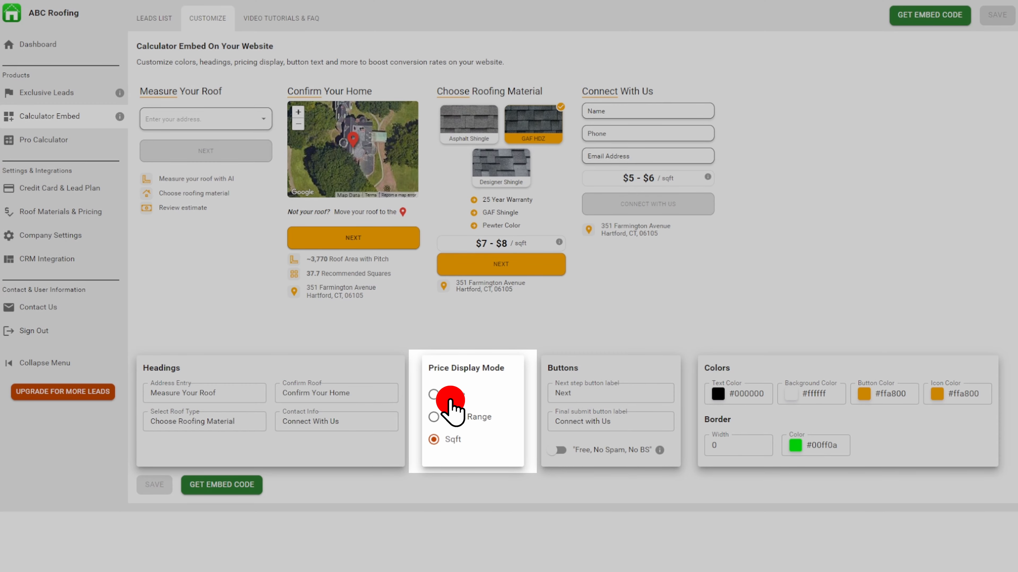
left_click_drag(669, 180, 630, 181)
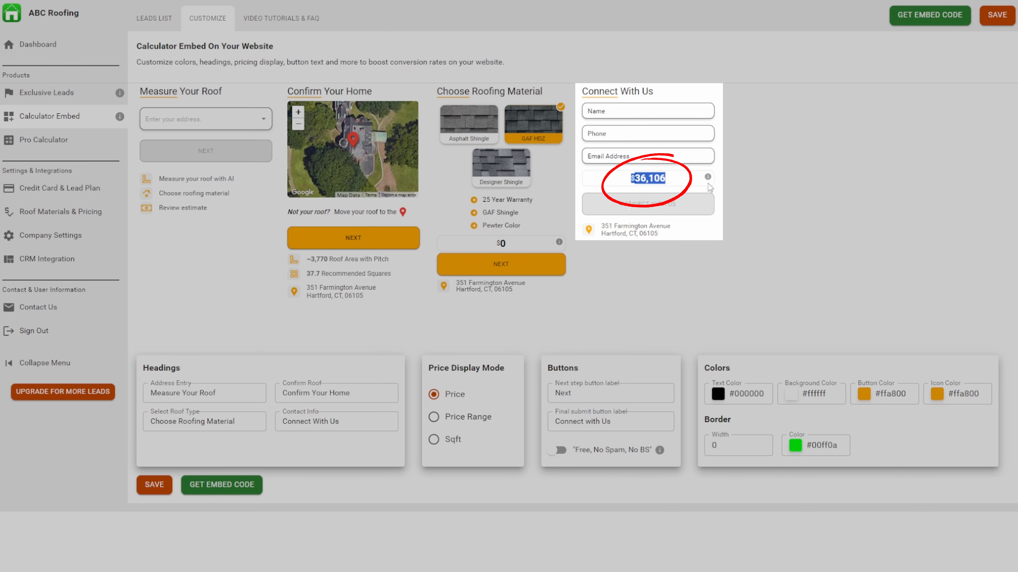
left_click(739, 180)
left_click(450, 418)
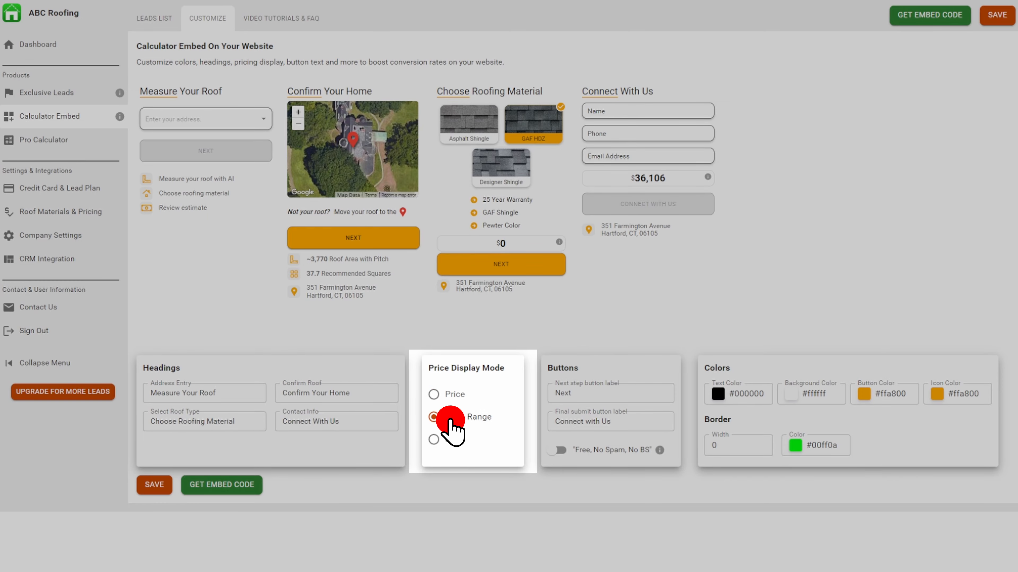
left_click(155, 485)
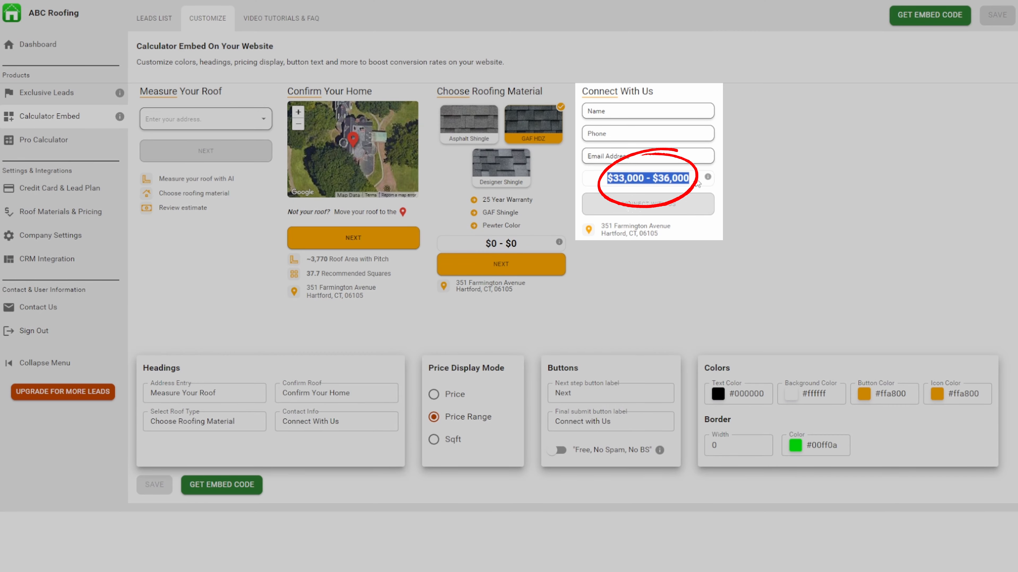
Change the next step button label to "Continue".
left_click(589, 393)
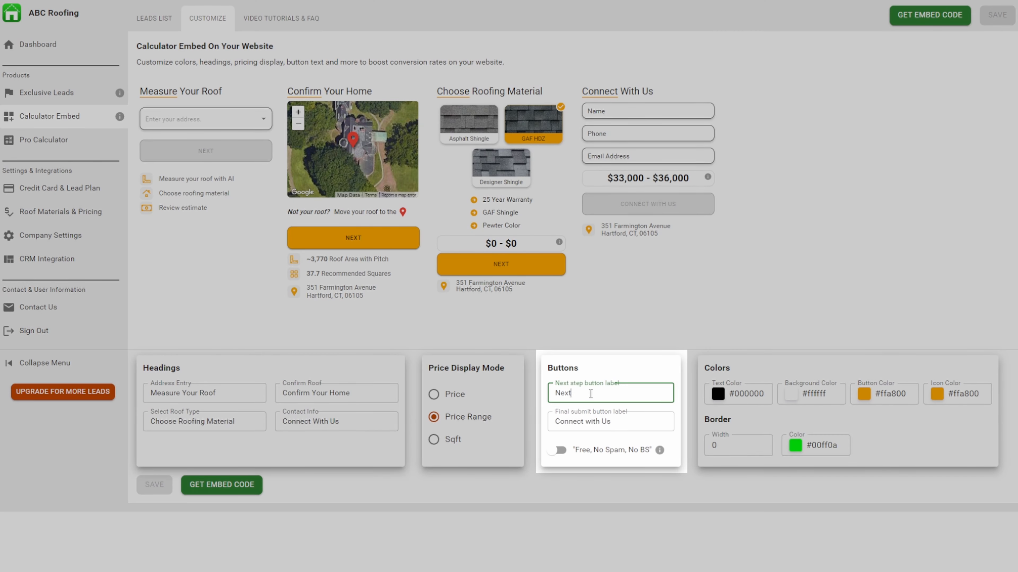
key("BackSpace")
key("BackSpace")
key("BackSpace")
key("BackSpace")
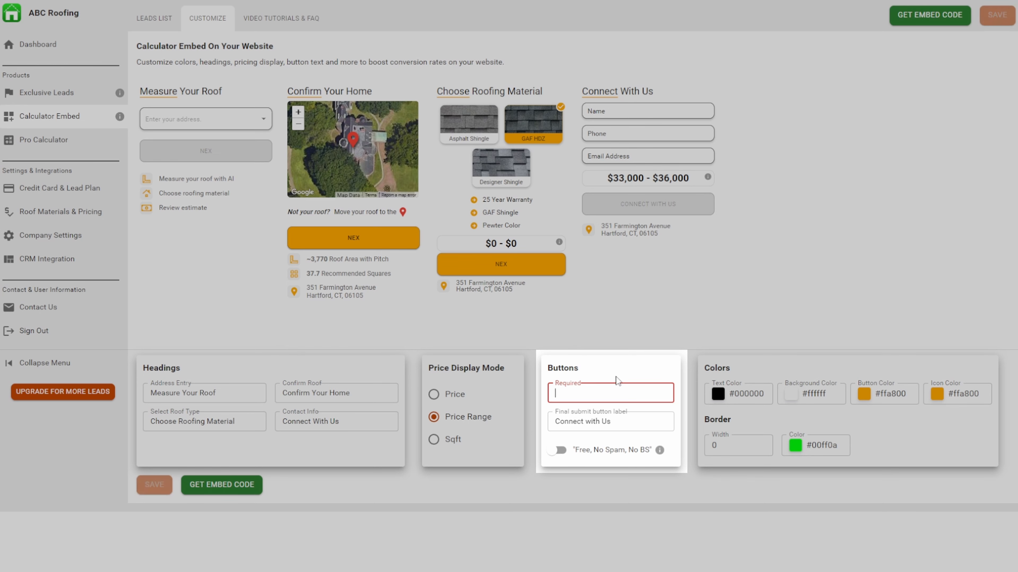
type("Continue")
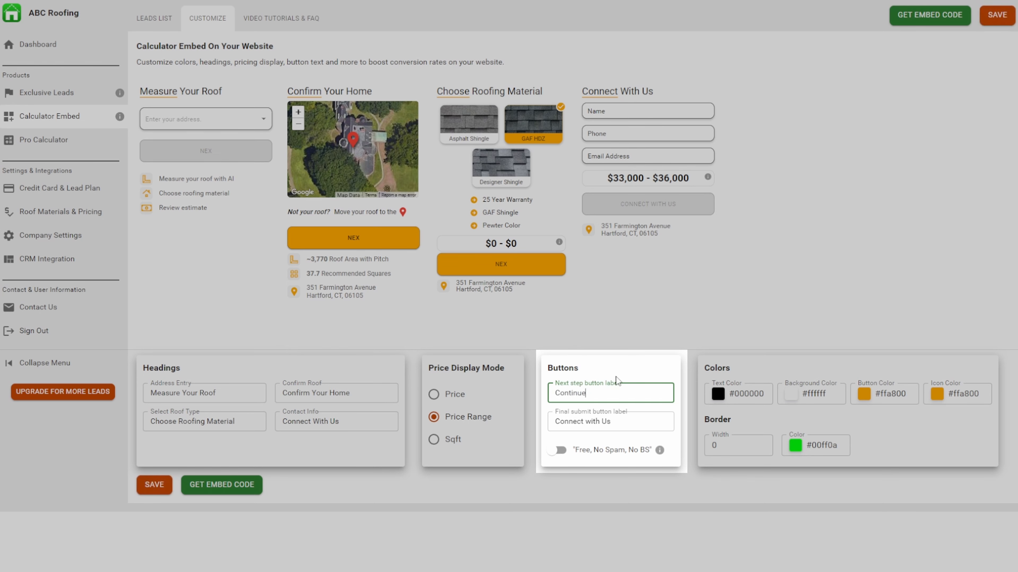
Change the final submit button label to "Connect with ABC" and save the button labels.
left_click_drag(613, 424, 600, 428)
key("BackSpace")
type("ABC")
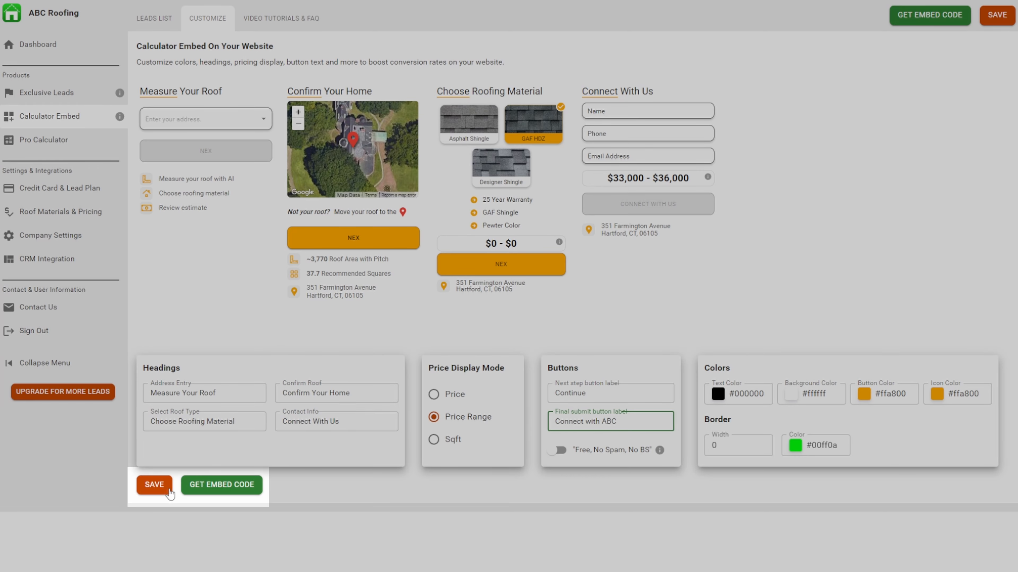
left_click(154, 485)
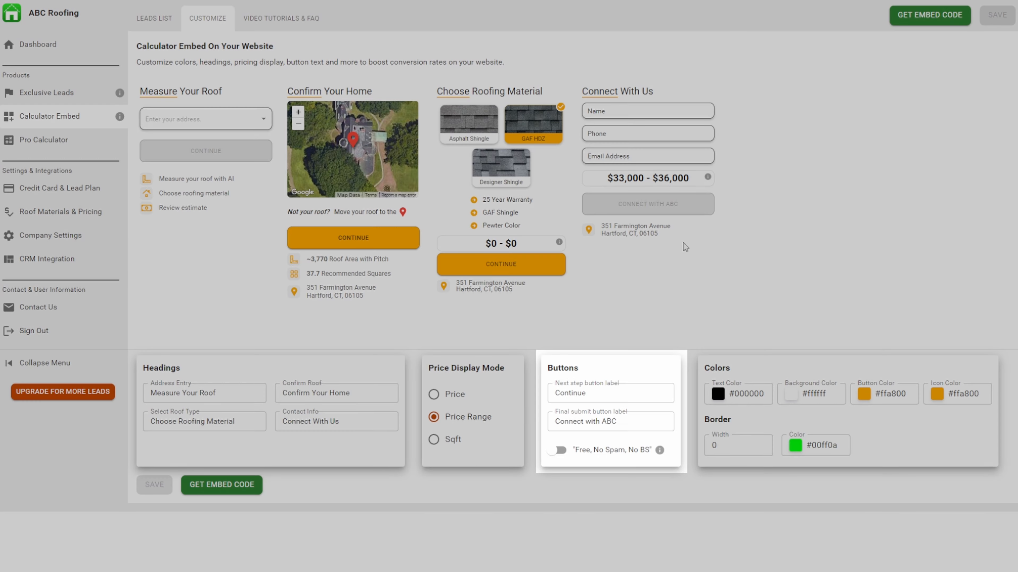
Enable and save the "Free, No Spam, No BS" option, and disable it again with another save.
left_click(556, 452)
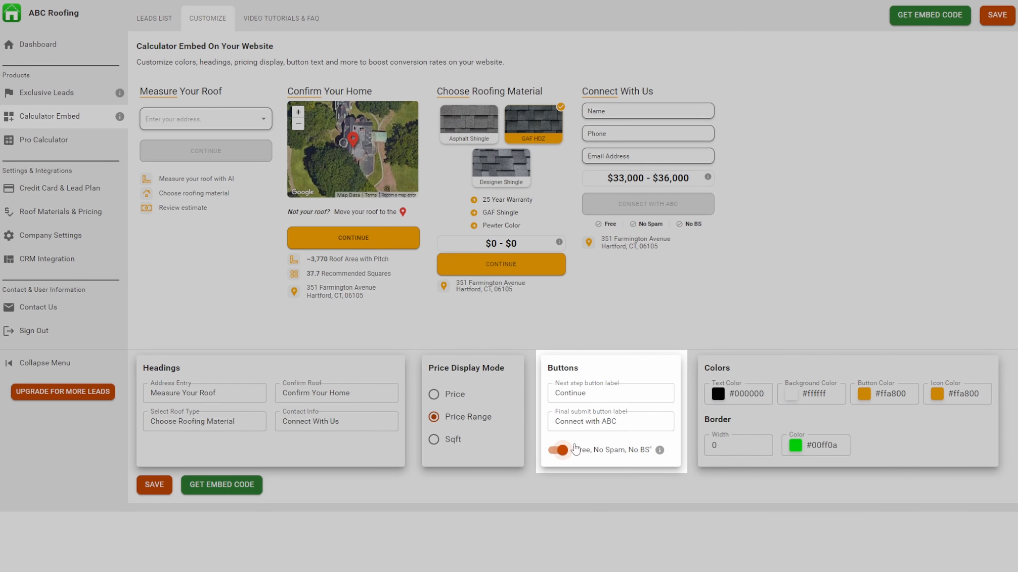
left_click(155, 484)
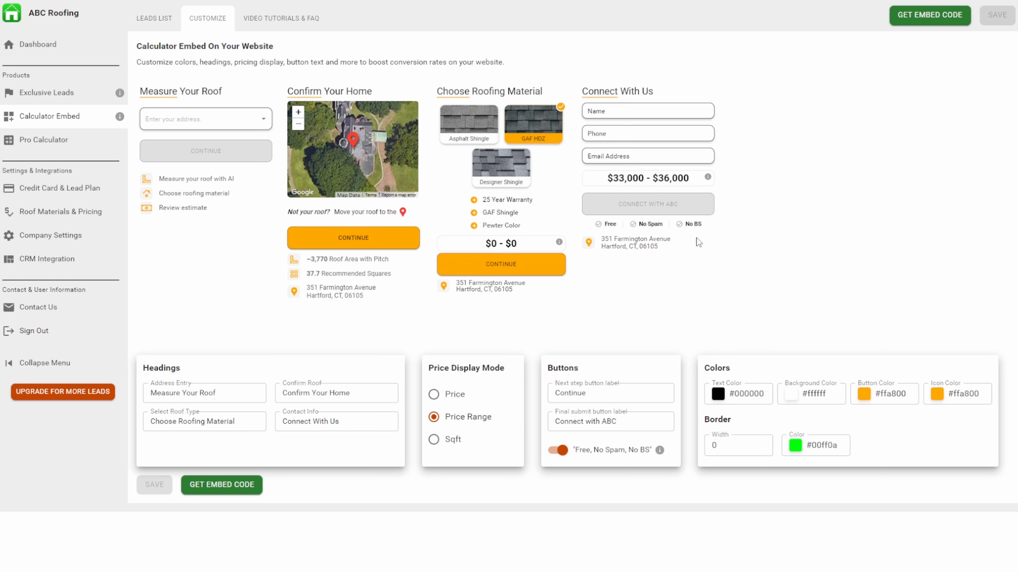
left_click(560, 450)
left_click(154, 485)
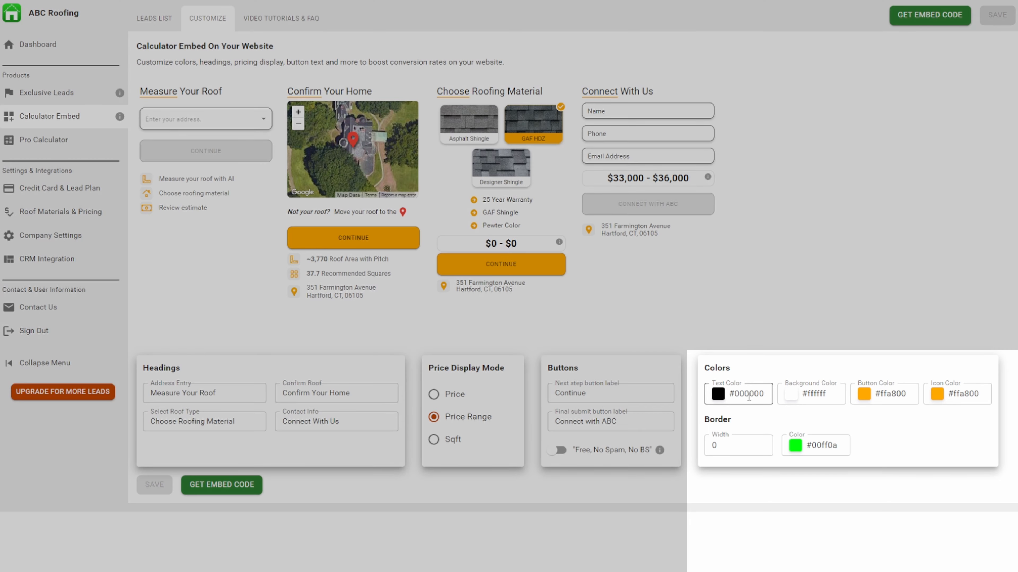
Set the calculator's text color to #ffffff and its background color to #000000, and save.
left_click(719, 394)
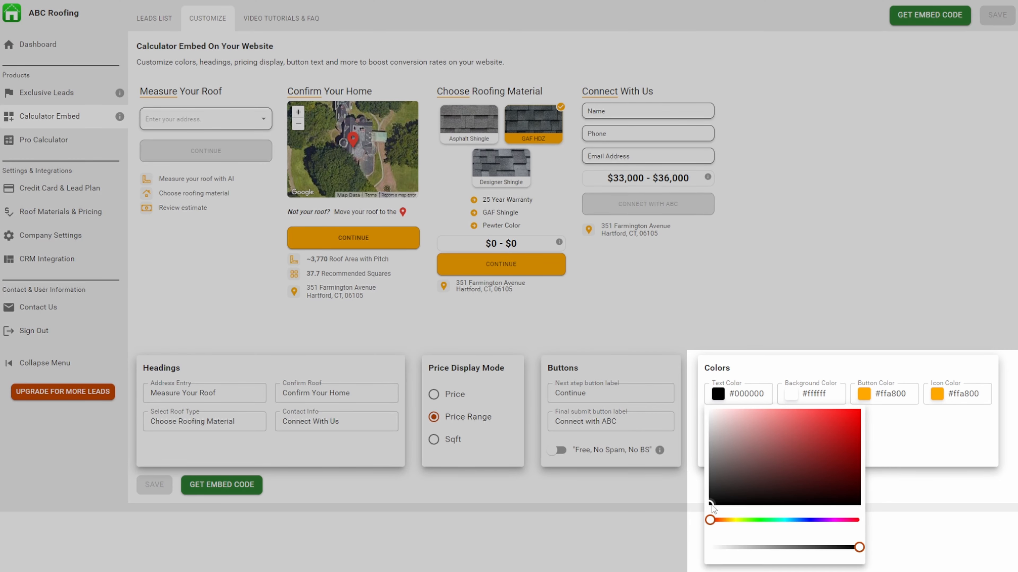
left_click_drag(711, 504, 702, 395)
left_click(702, 396)
left_click(791, 394)
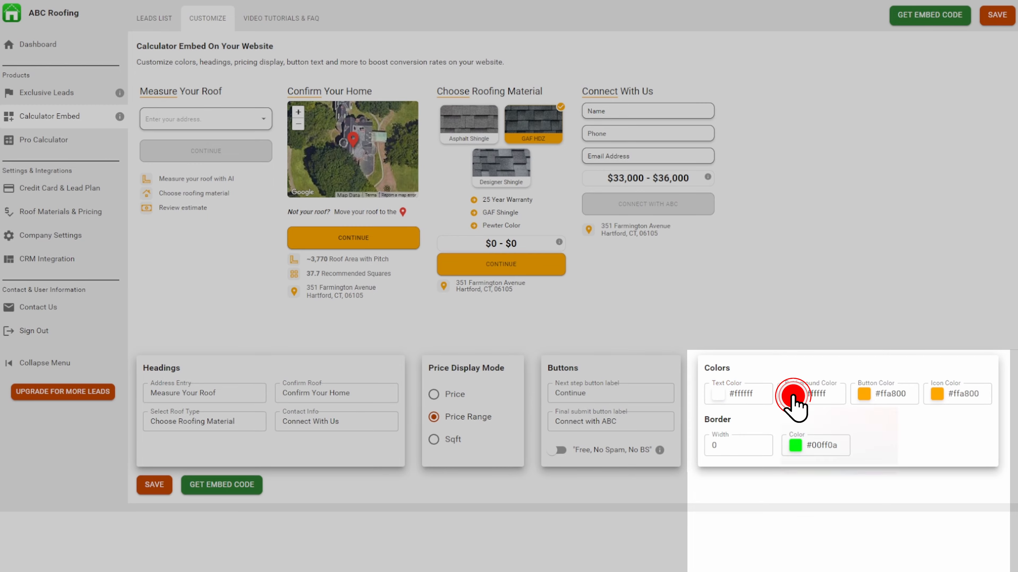
left_click_drag(792, 419, 767, 503)
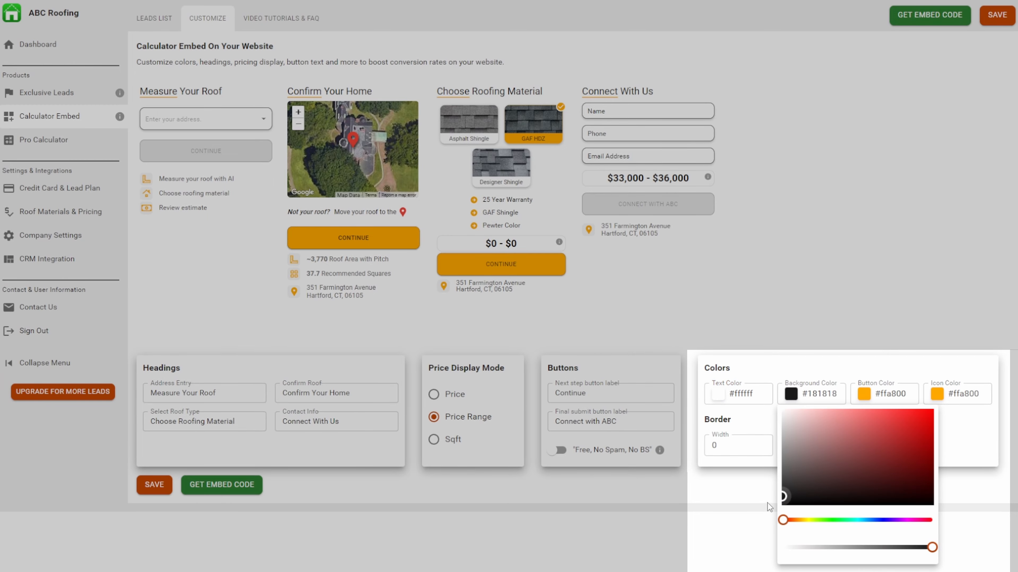
left_click(736, 492)
left_click(155, 485)
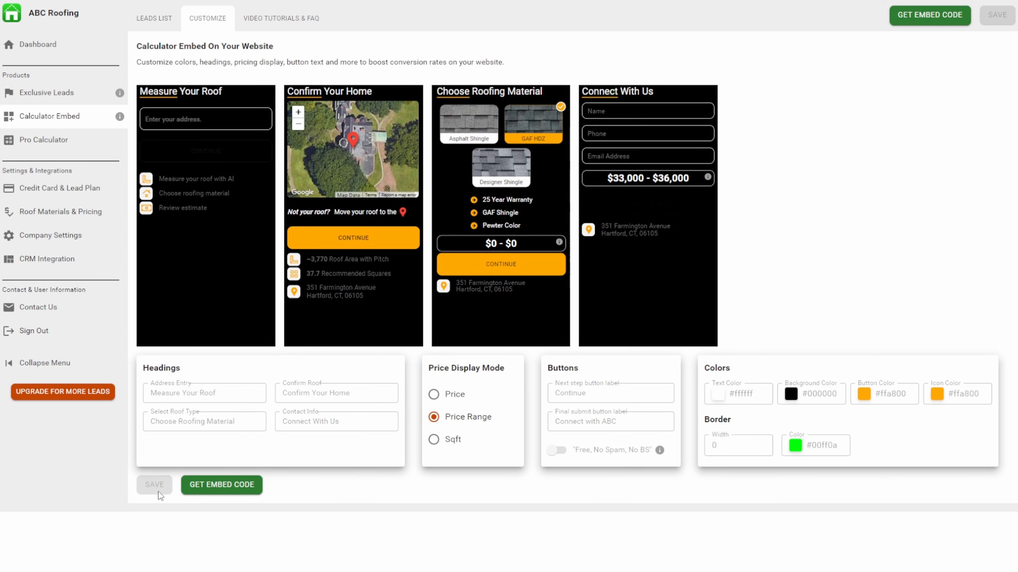
Set the text color back to #000000 and the background color back to #ffffff, and save.
left_click(718, 396)
left_click_drag(712, 419, 695, 538)
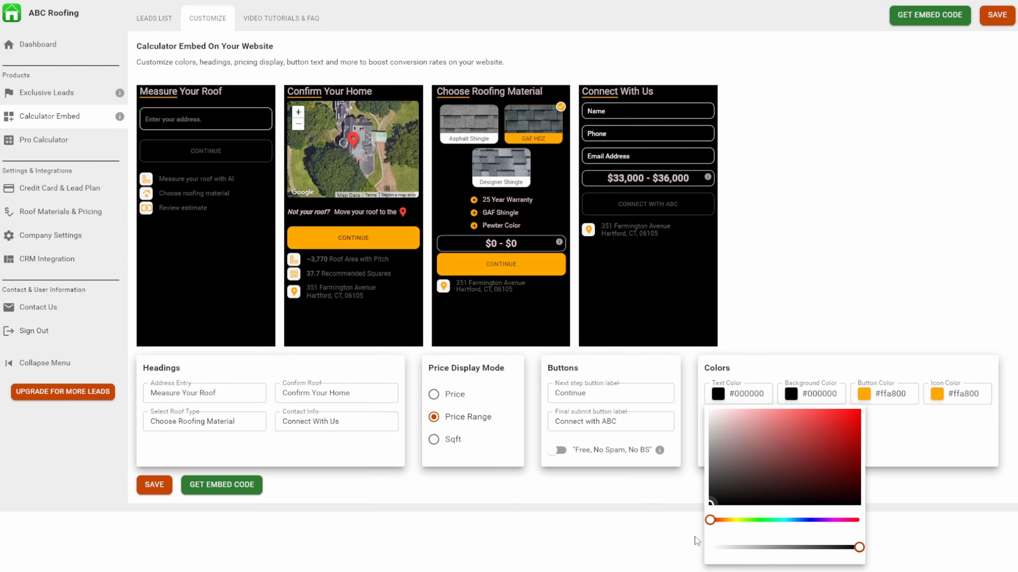
left_click(662, 533)
left_click(792, 395)
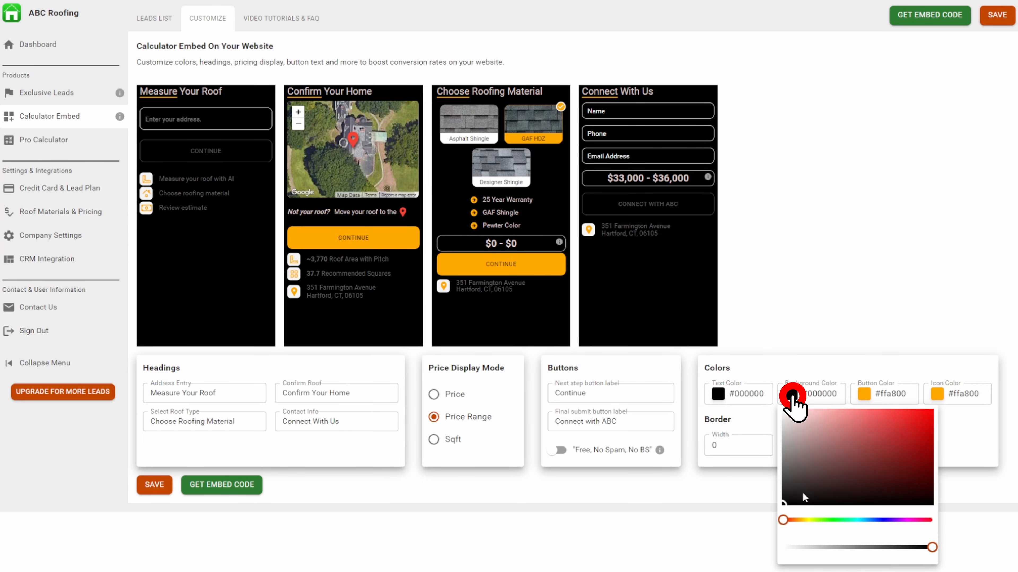
left_click_drag(804, 498, 761, 405)
left_click(788, 324)
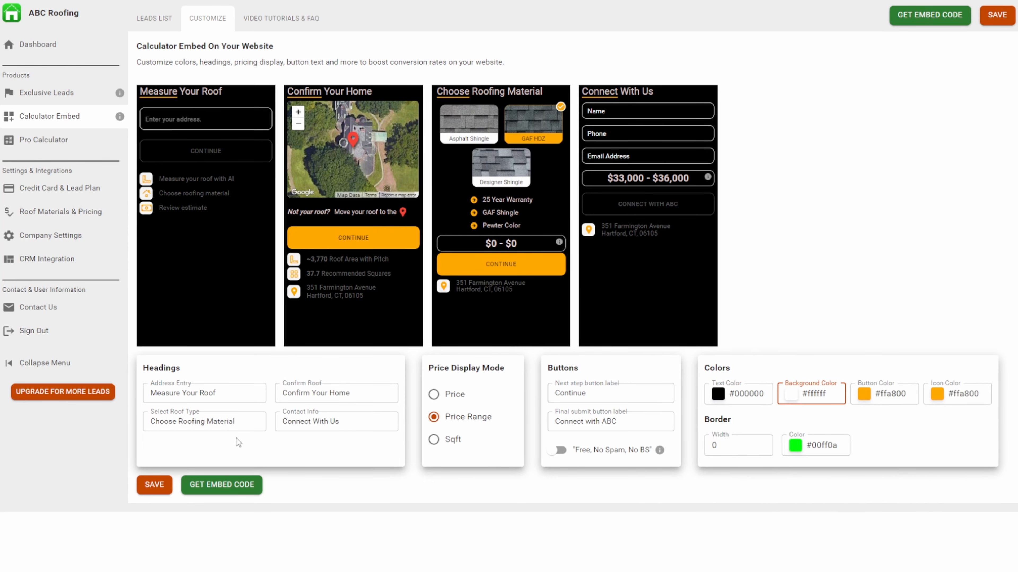
left_click(154, 485)
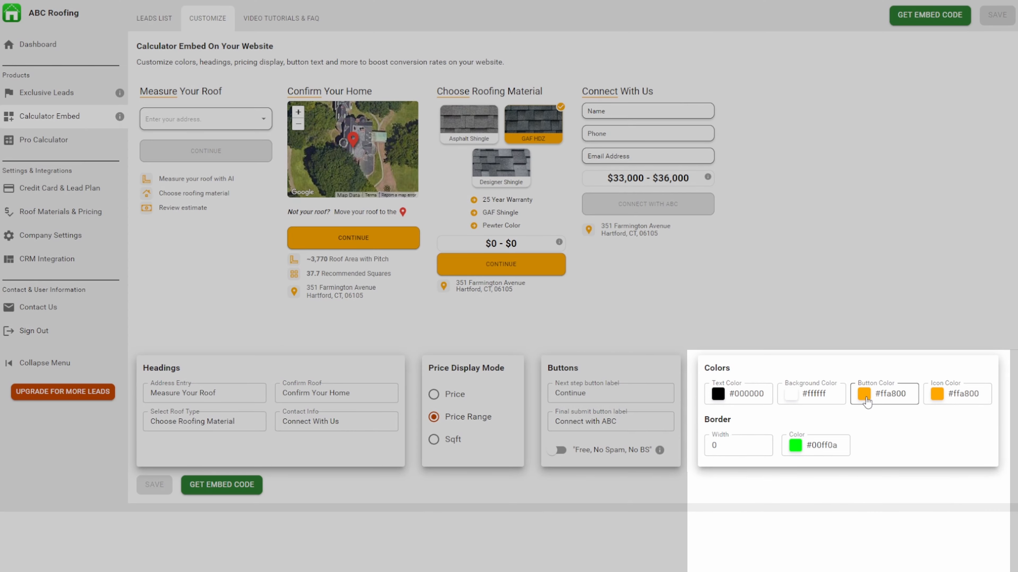
Darken the button color to #dc9100 and copy its hex code.
left_click(863, 393)
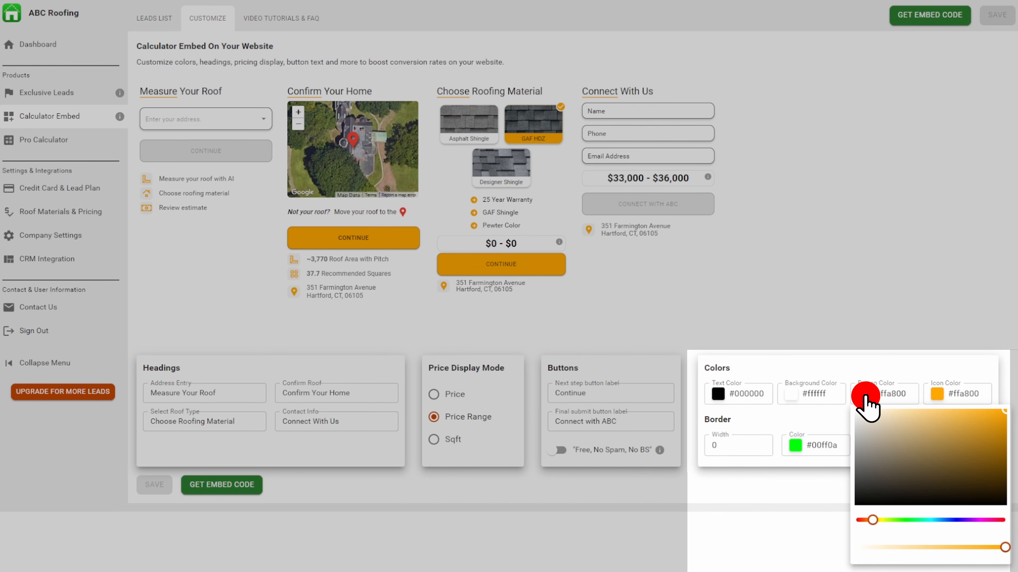
left_click_drag(1006, 416, 1006, 423)
left_click(893, 394)
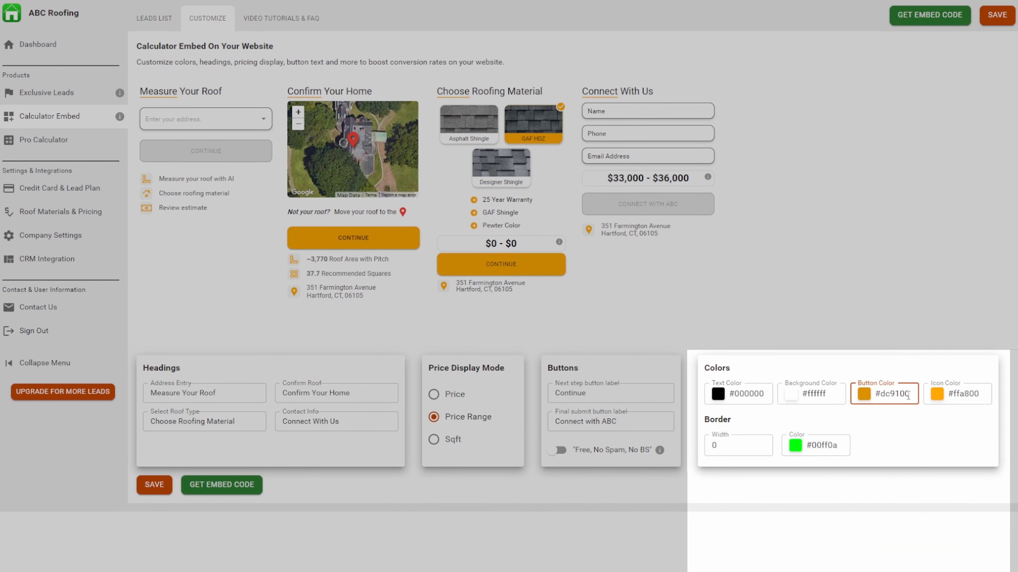
double_click(893, 393)
right_click(906, 395)
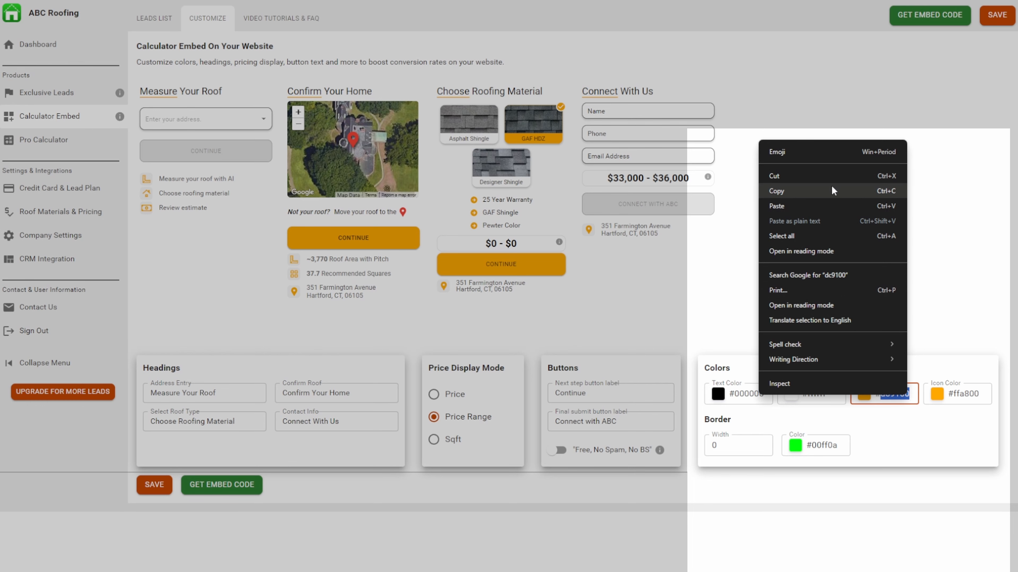
left_click(831, 191)
Replace the icon color with the copied code #dc9100 and save the color changes.
left_click(970, 395)
double_click(970, 395)
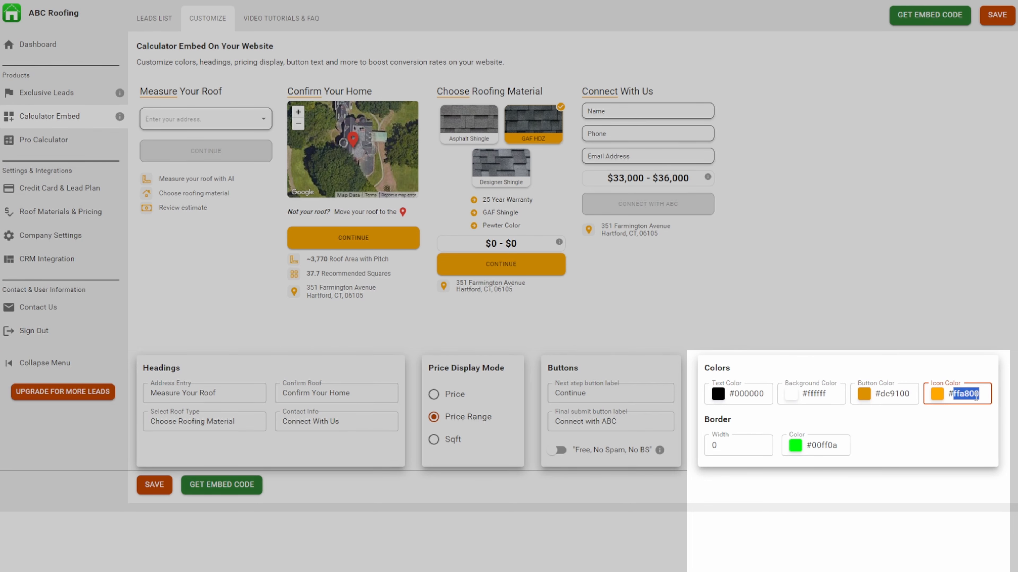
right_click(975, 397)
left_click(899, 209)
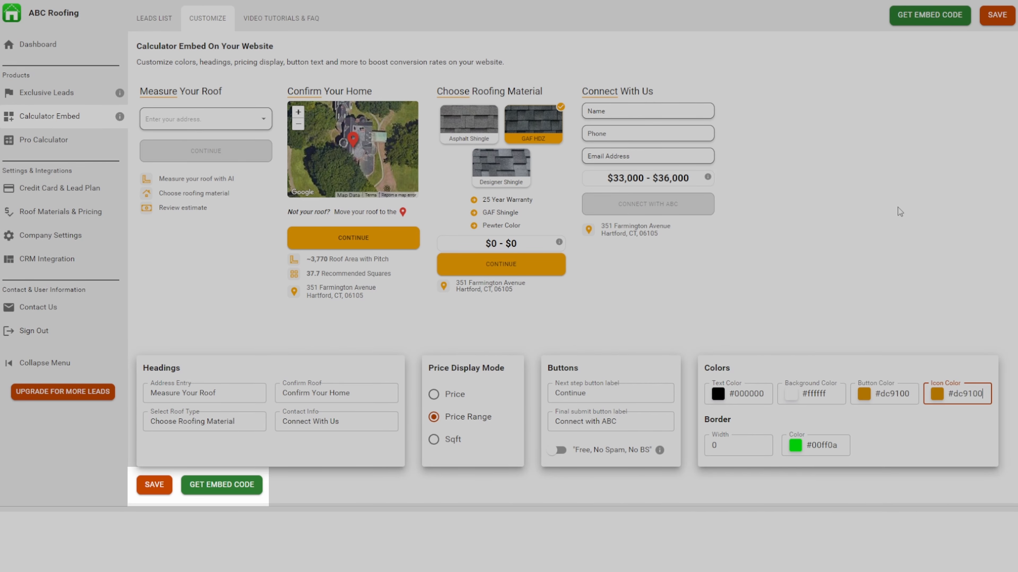
left_click(155, 485)
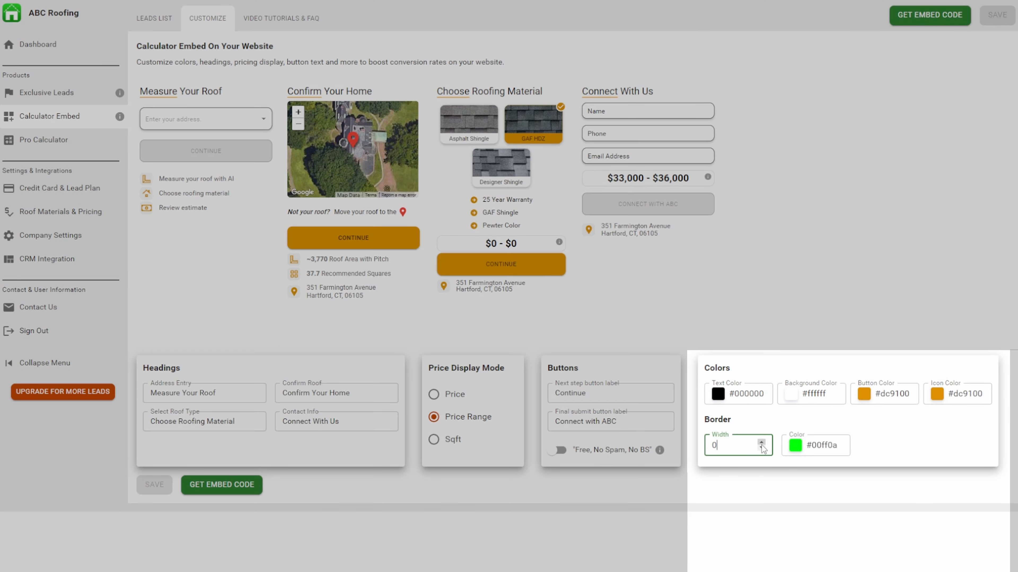
Set the border width to 4 and the border color to blue #000aff, and save.
left_click(760, 443)
left_click(760, 442)
left_click(760, 442)
left_click(760, 442)
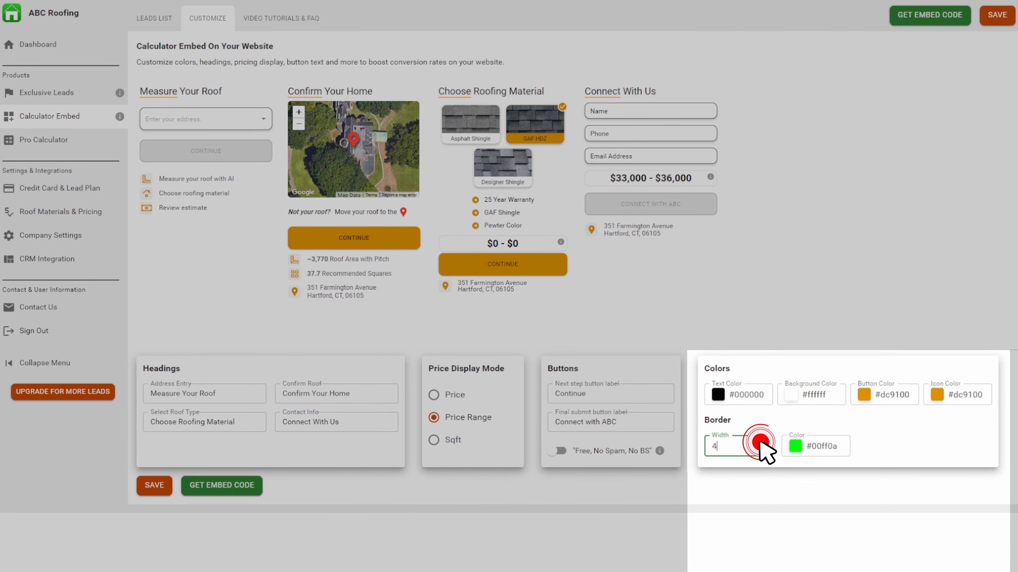
left_click(796, 447)
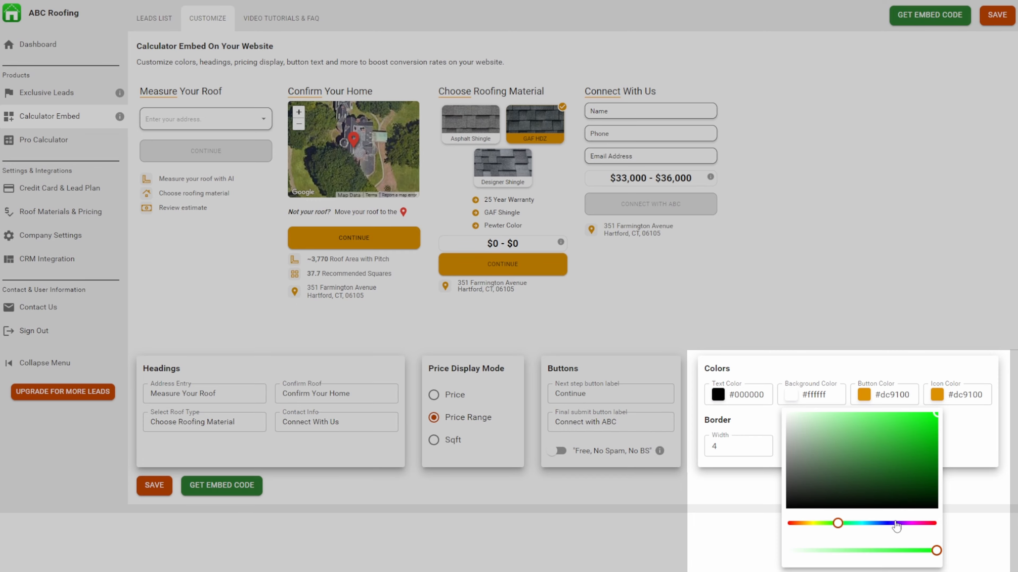
left_click(886, 524)
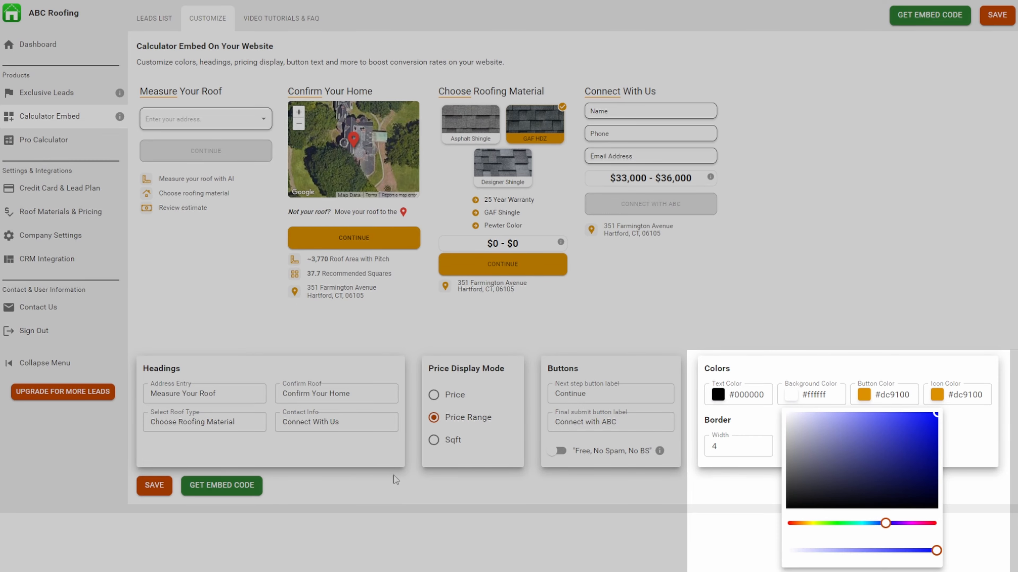
left_click(391, 483)
left_click(155, 486)
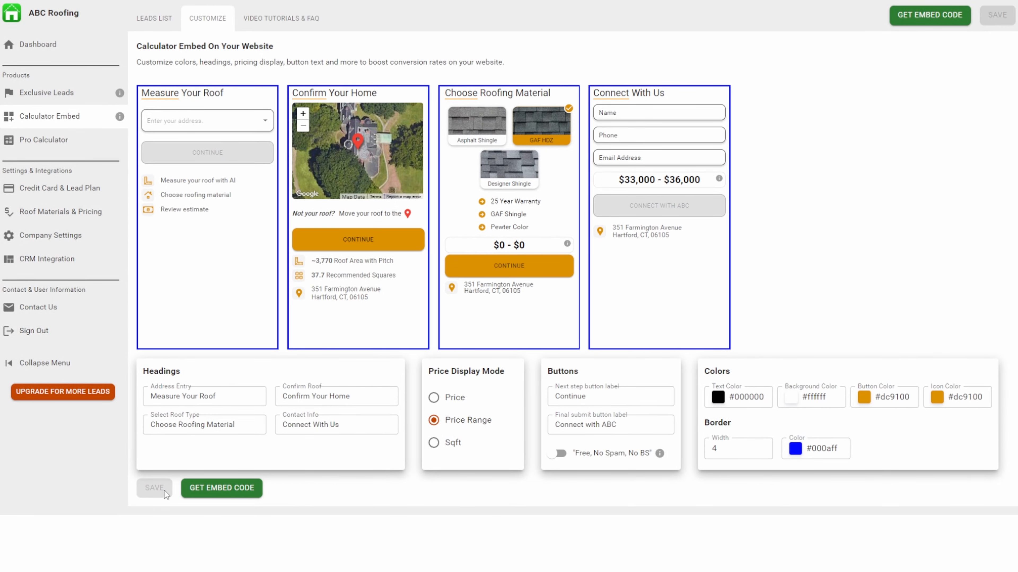
Reduce the border width to 0 and save the calculator customization.
left_click(762, 451)
left_click(762, 451)
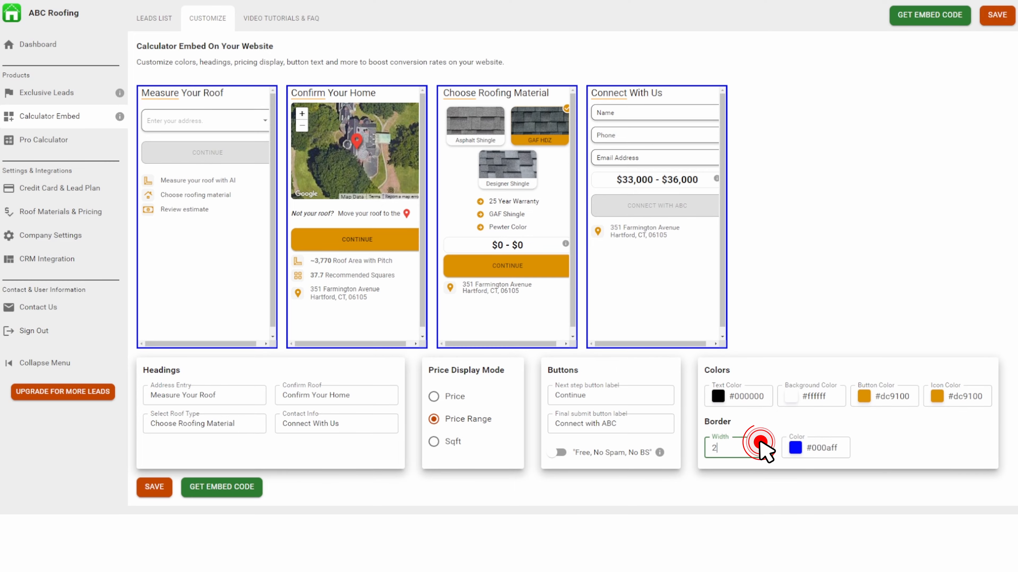
left_click(763, 451)
left_click(762, 451)
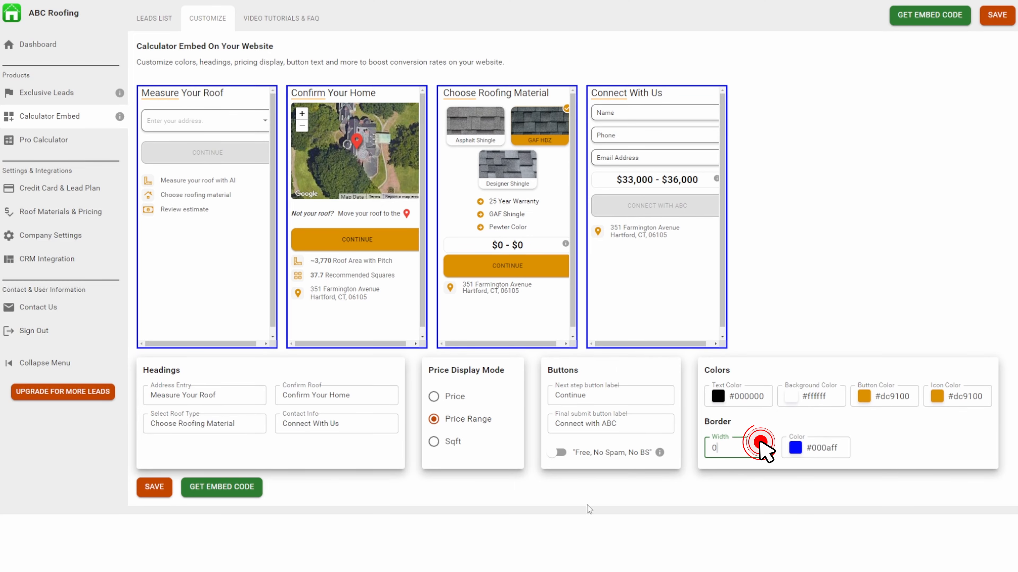
left_click(152, 488)
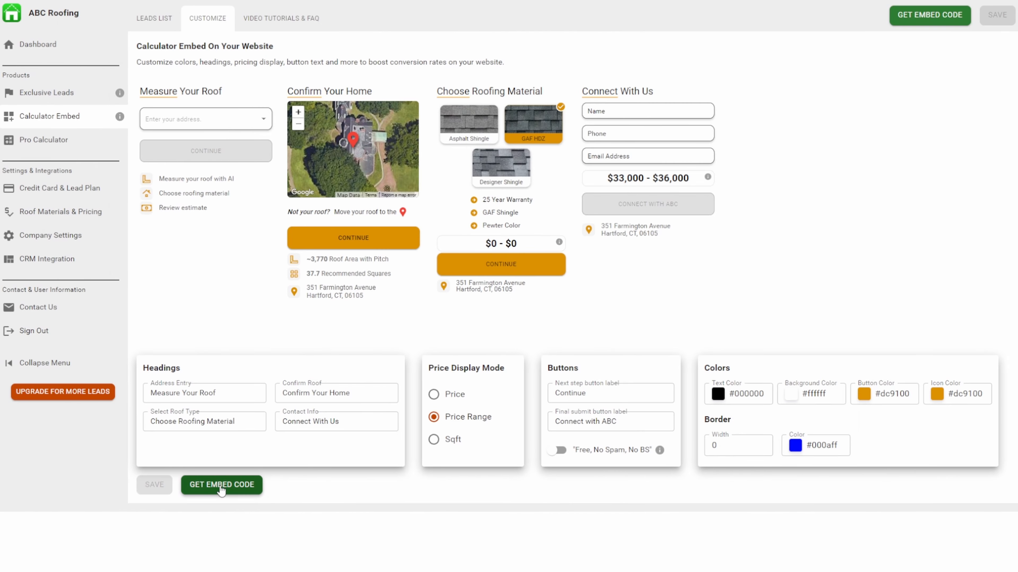
Get the calculator's embed code options and choose the version without Google Analytics or Google Ads tracking.
left_click(221, 486)
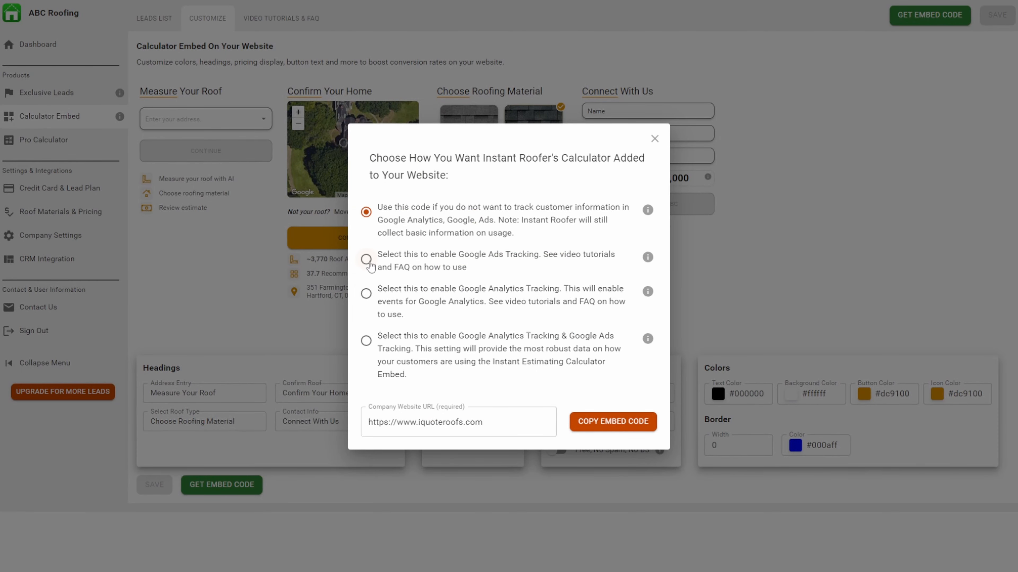
left_click(367, 260)
left_click(366, 294)
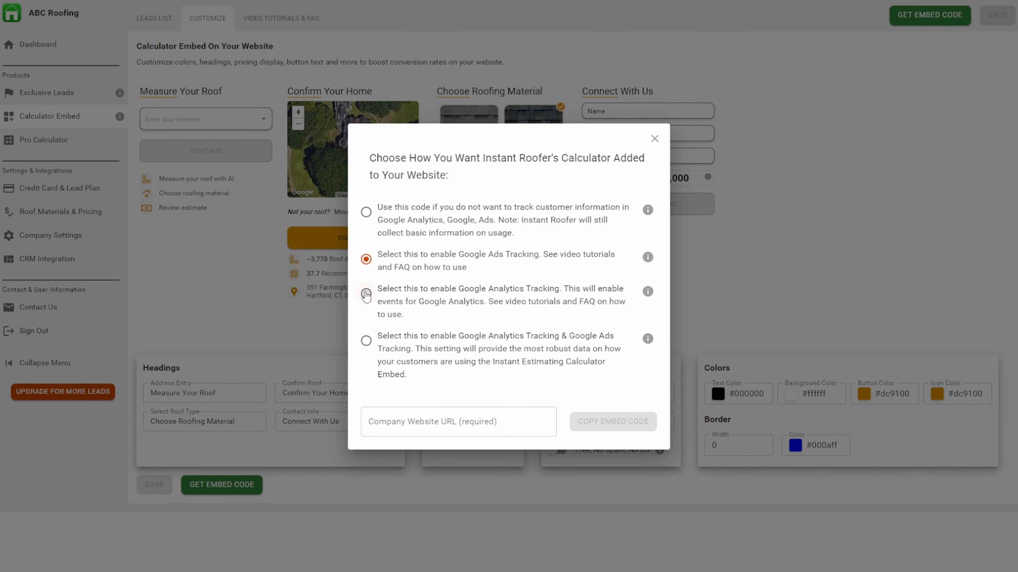
left_click(365, 340)
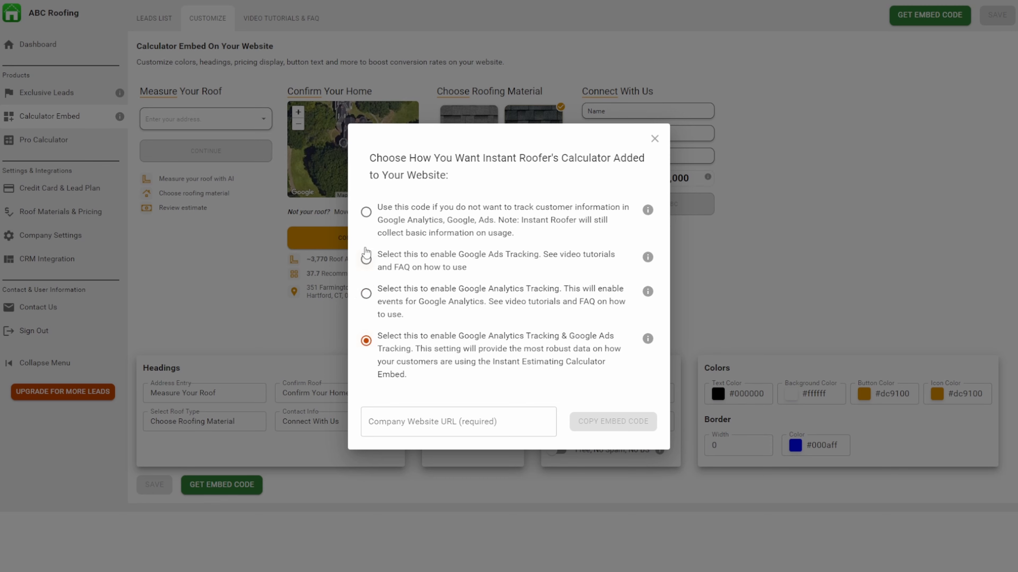
left_click(365, 217)
left_click(423, 418)
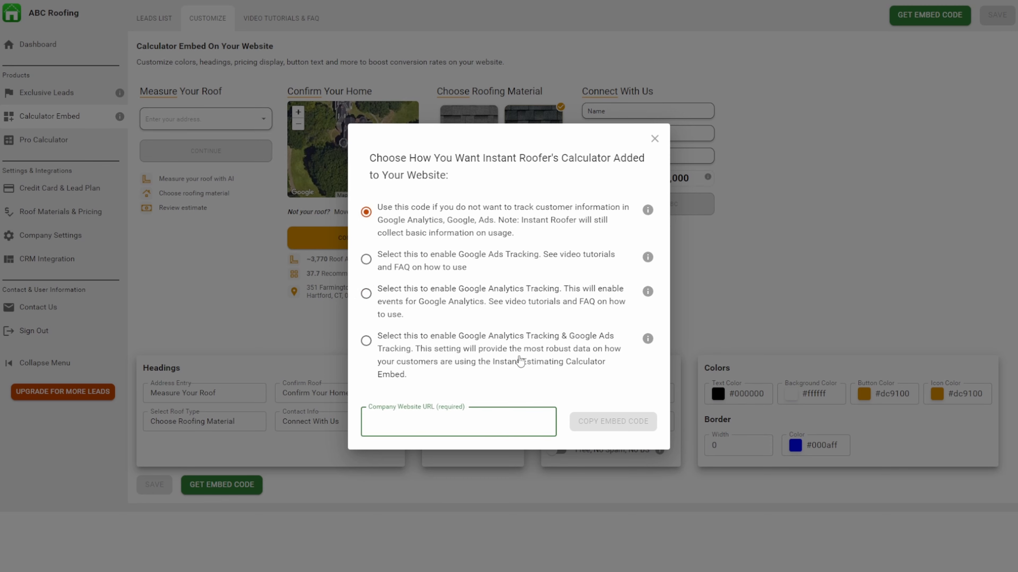
type("https:")
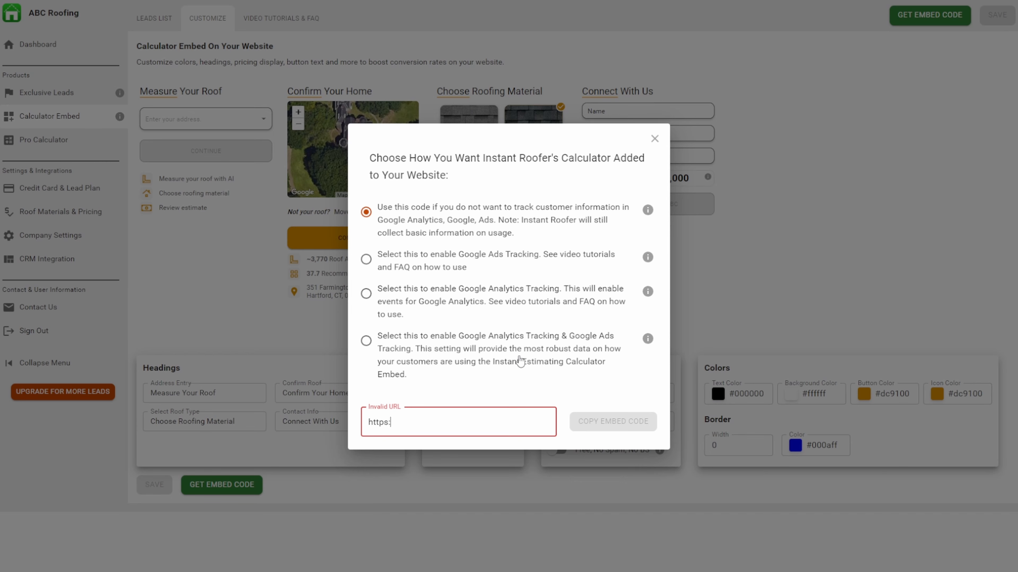
type("//www.iquoteroofs.com")
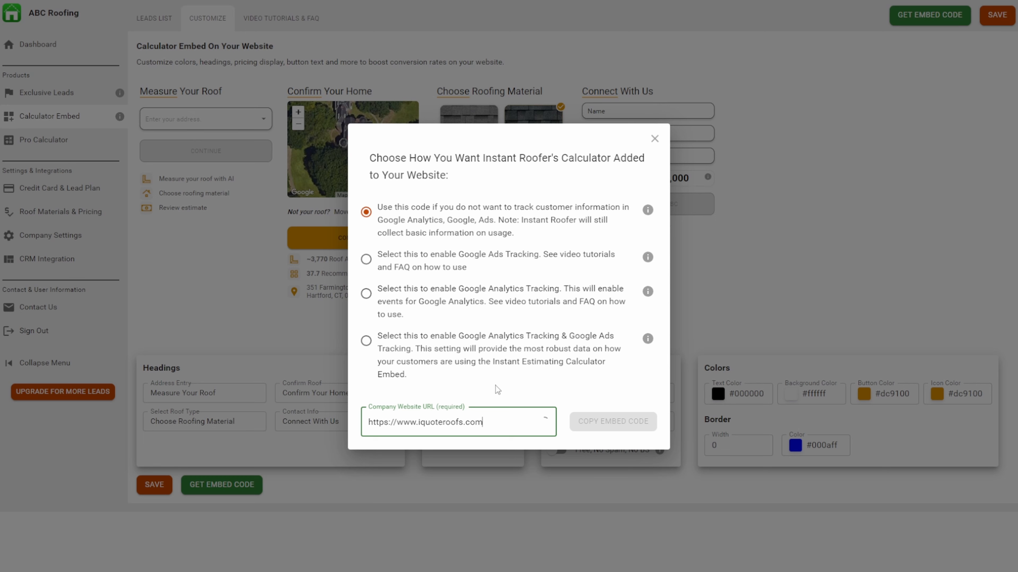
left_click(613, 423)
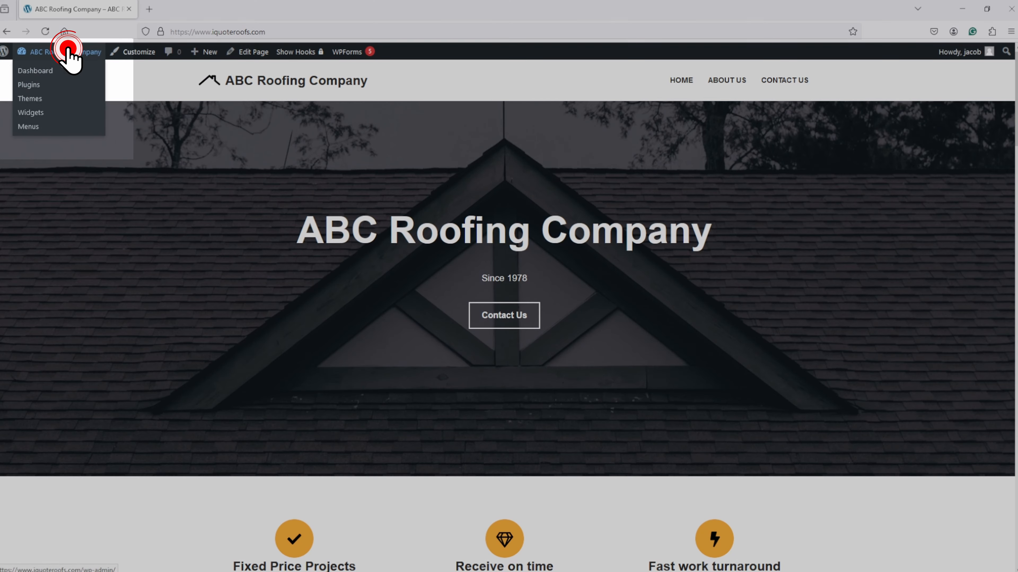
In the ABC Roofing Company site's WordPress admin, create a new page titled "Instant Online Estimate".
left_click(66, 52)
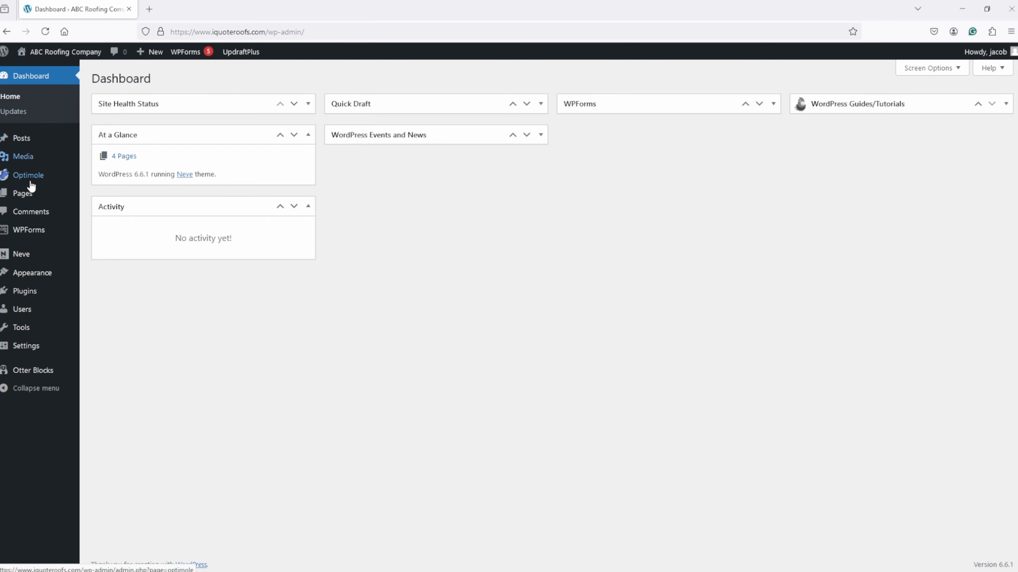
mouse_move(25, 195)
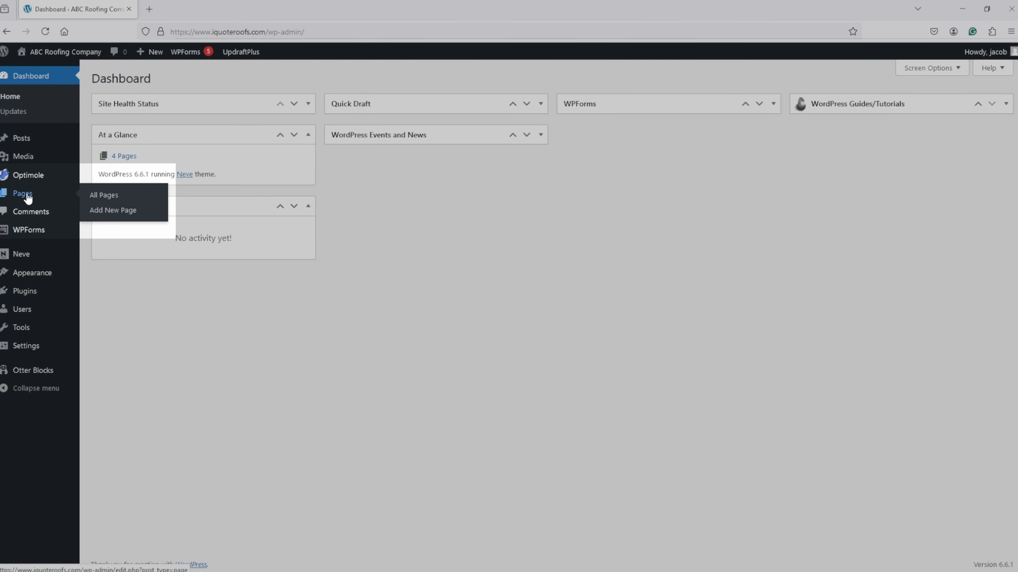
left_click(25, 194)
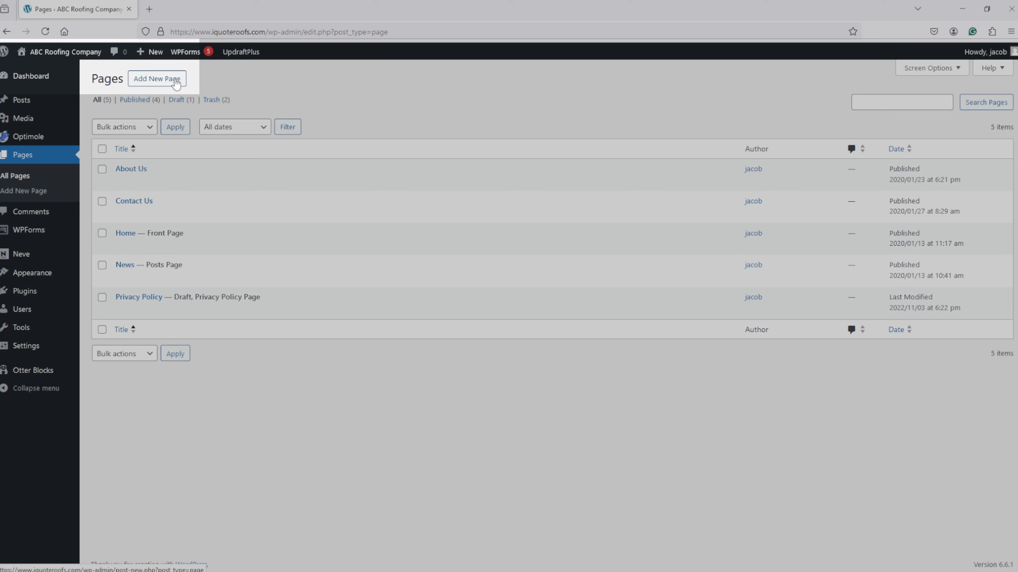
left_click(176, 83)
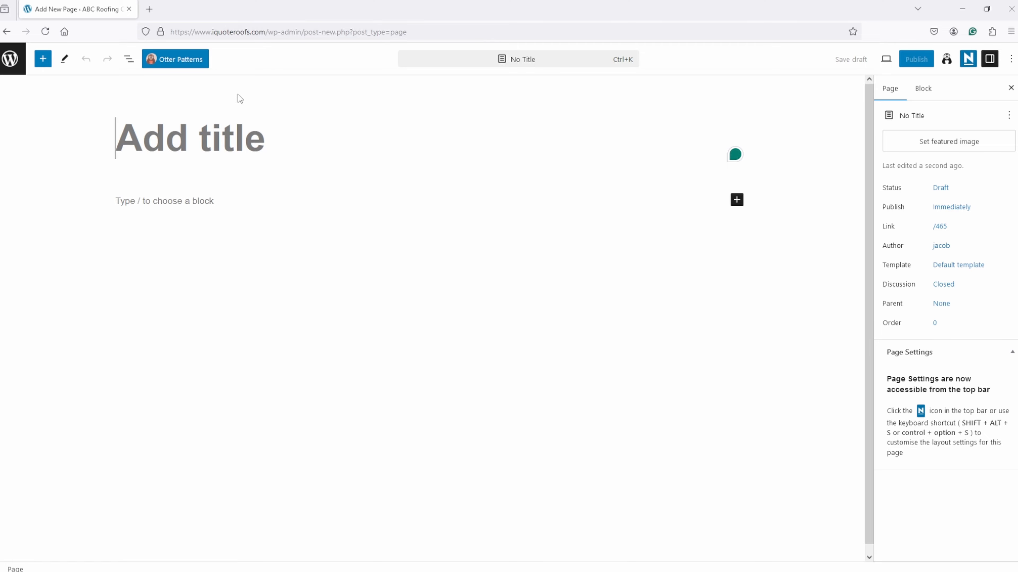
type("Instant On")
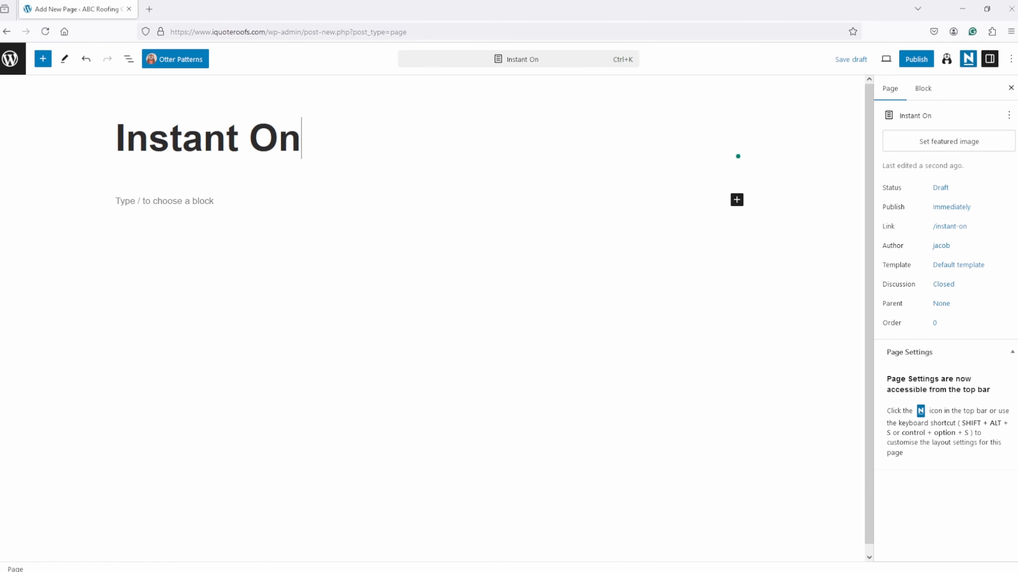
type("line Estimat")
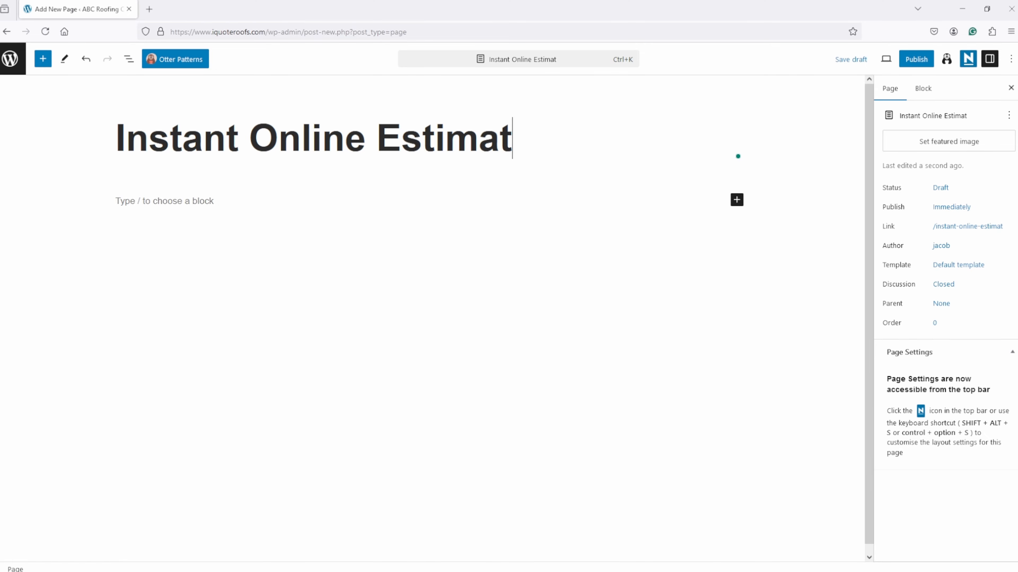
type("e")
key("Return")
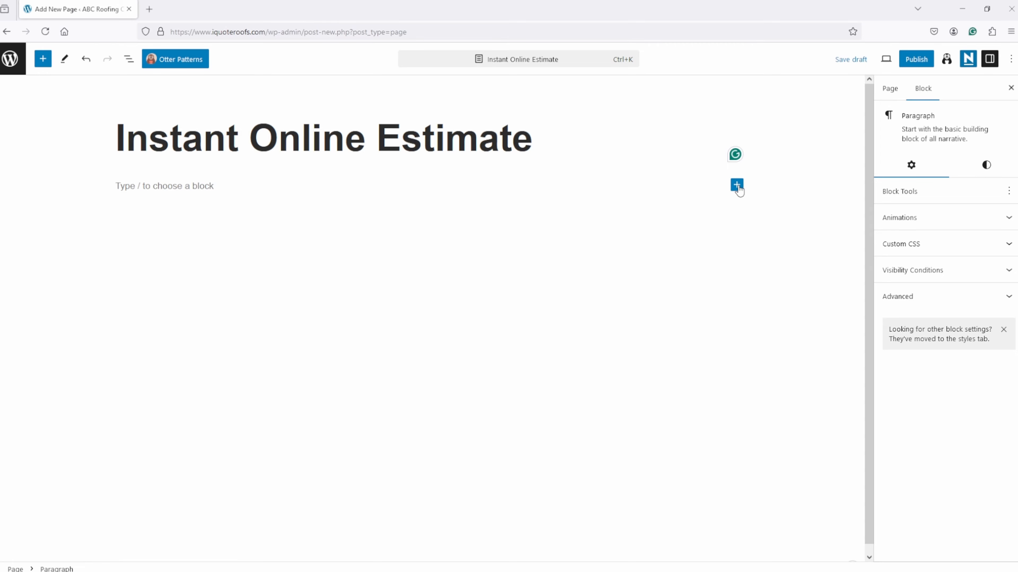
Add a Custom HTML block below the page title and paste the copied calculator embed code into it.
left_click(737, 200)
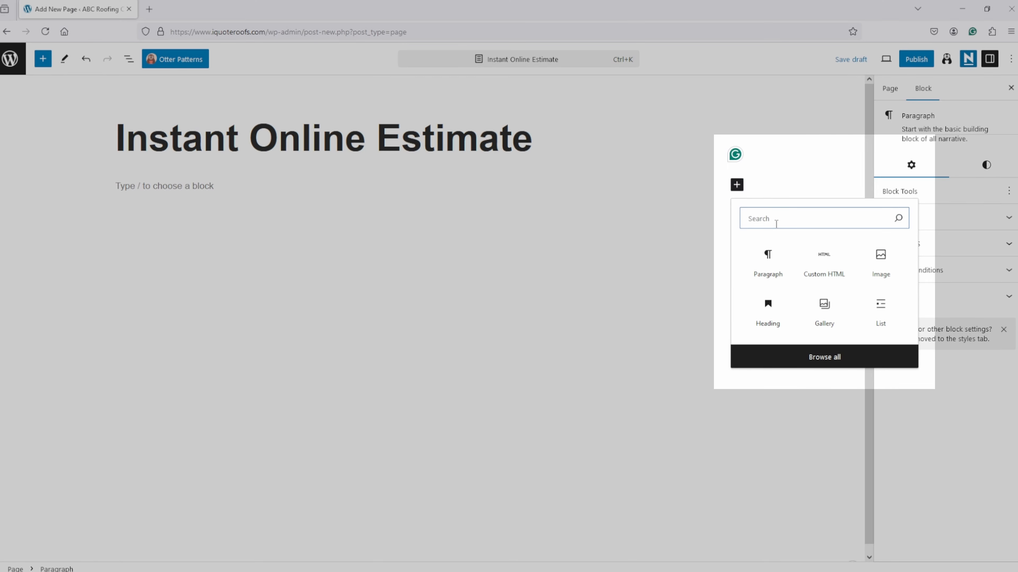
left_click(820, 264)
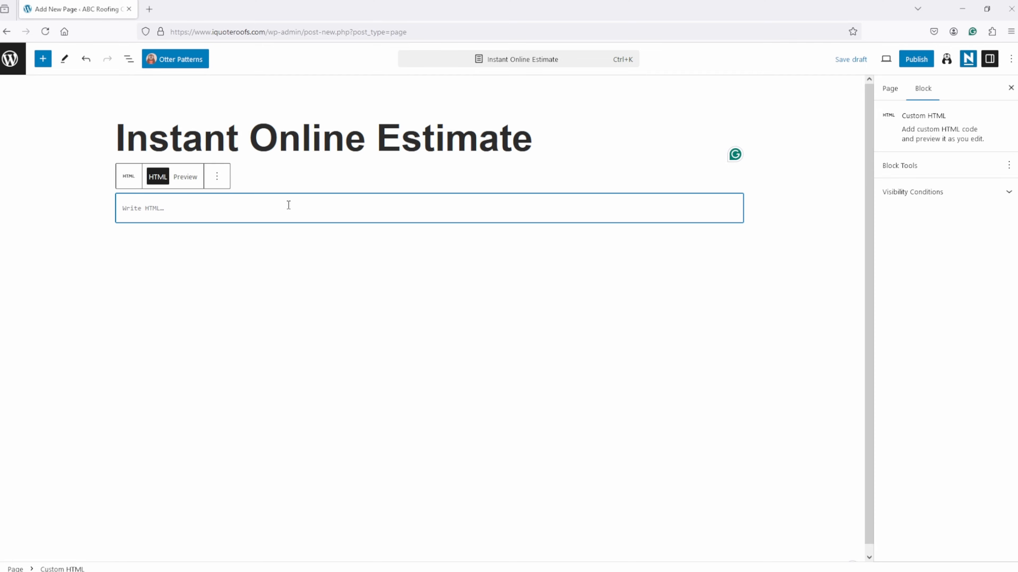
key("ctrl+v")
scroll(289, 204, "up", 3)
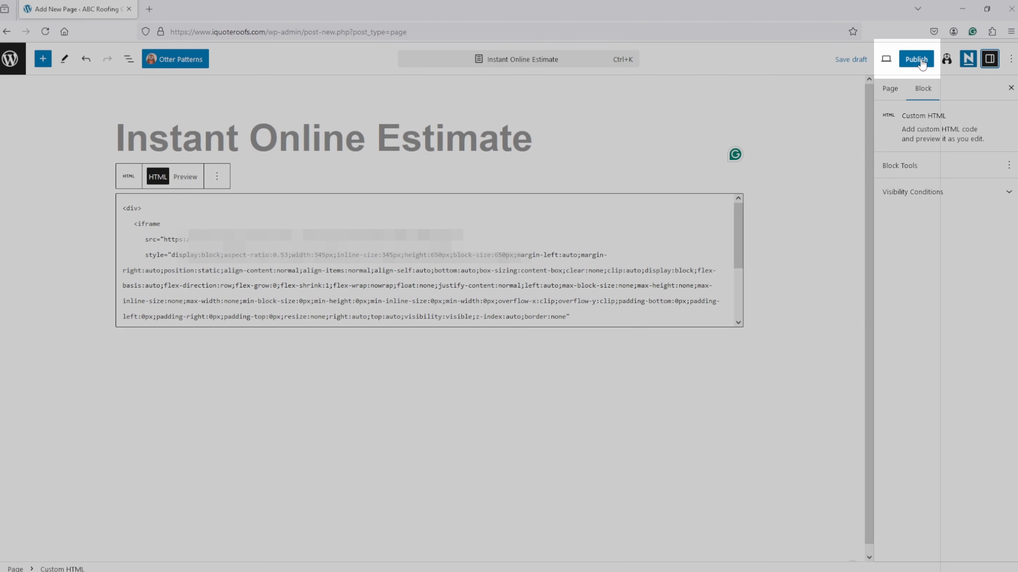
Publish the Instant Online Estimate page and copy its page address.
left_click(917, 60)
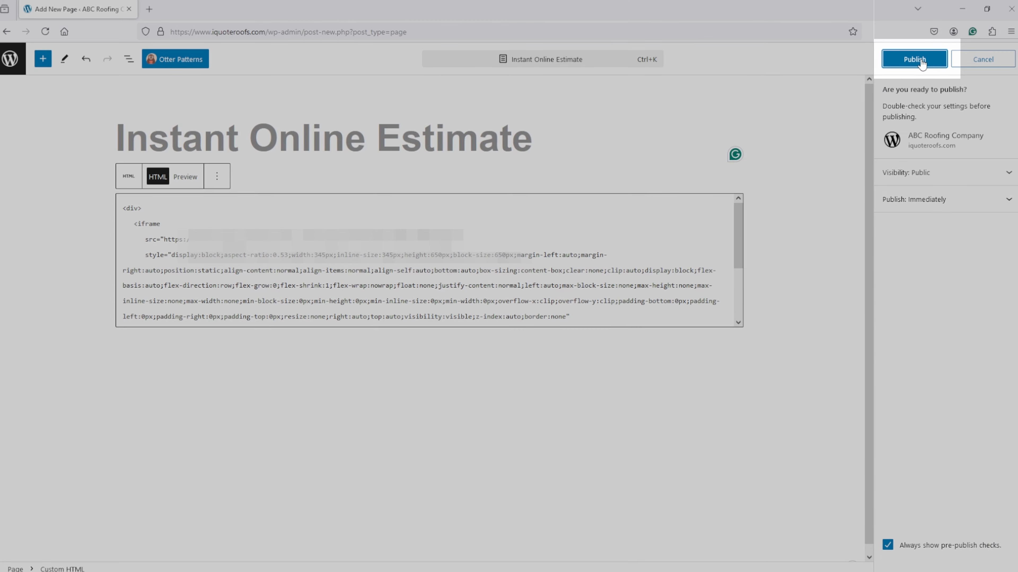
left_click(921, 61)
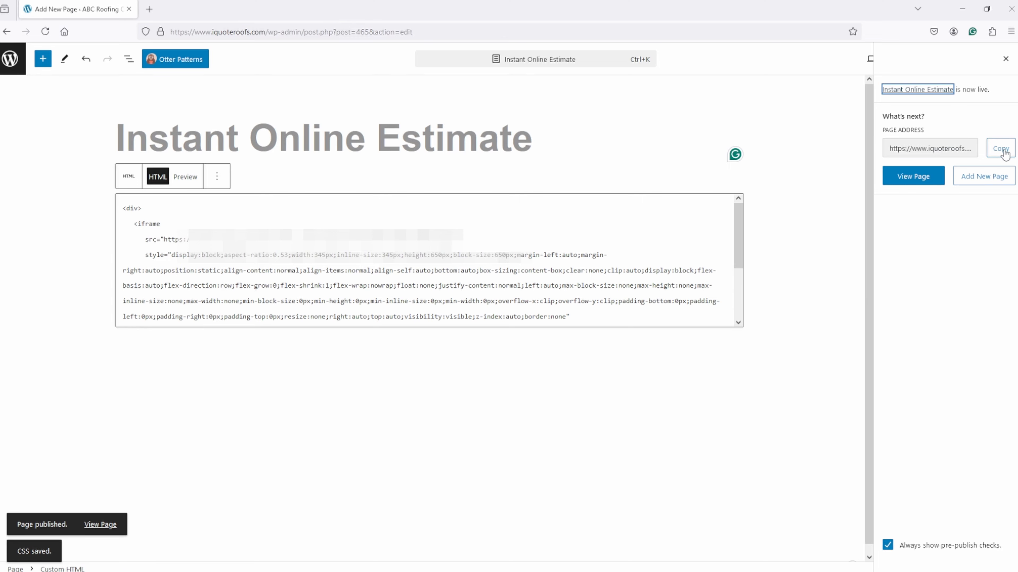
left_click(1002, 154)
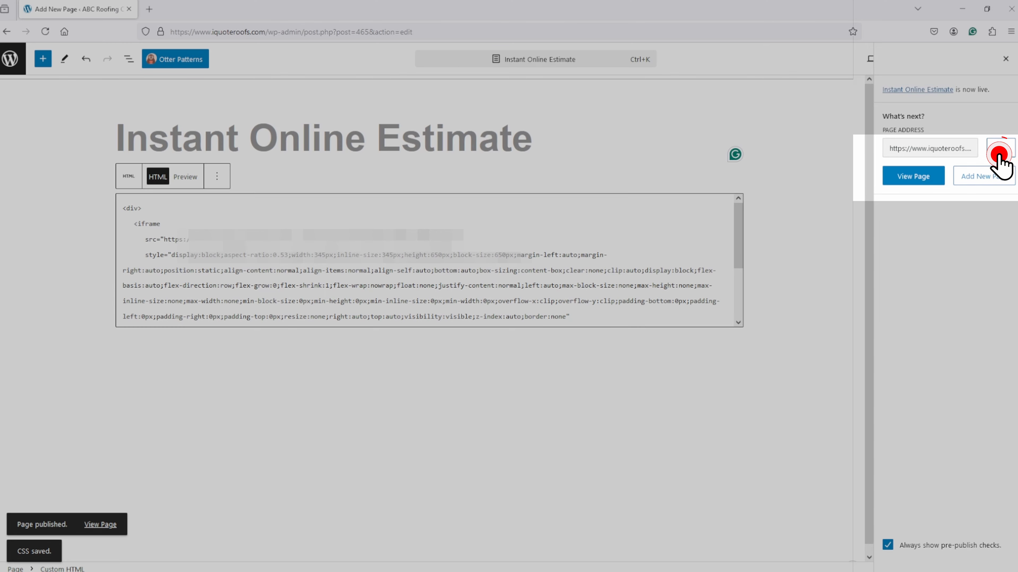
View the live Instant Online Estimate page and open the site's home page for editing.
left_click(910, 176)
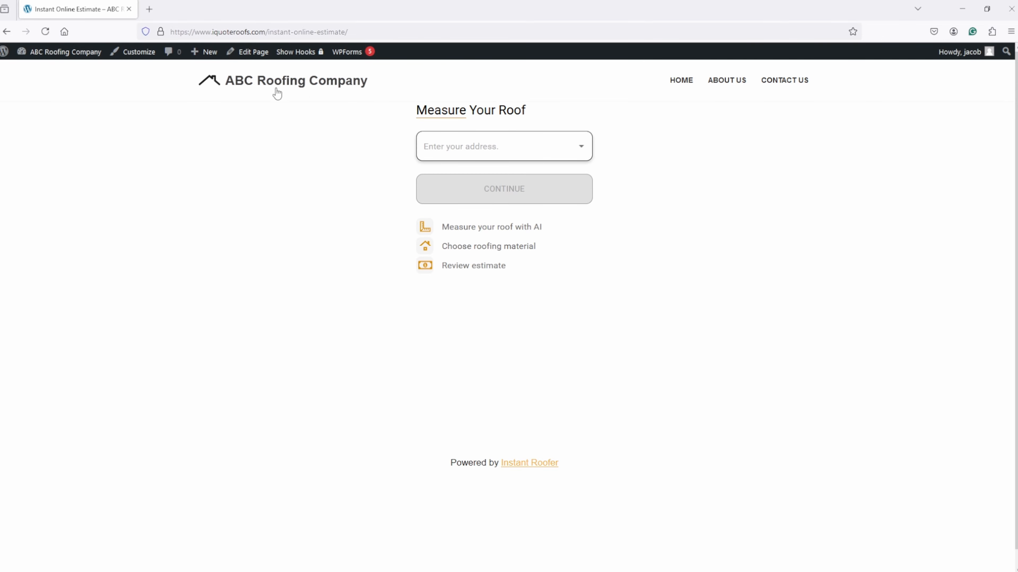
left_click(265, 87)
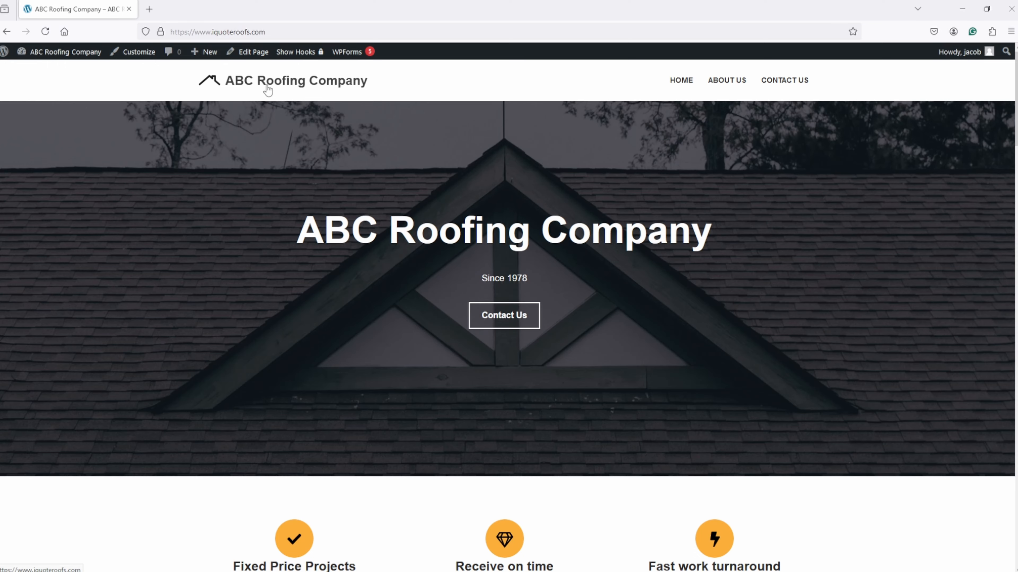
left_click(254, 53)
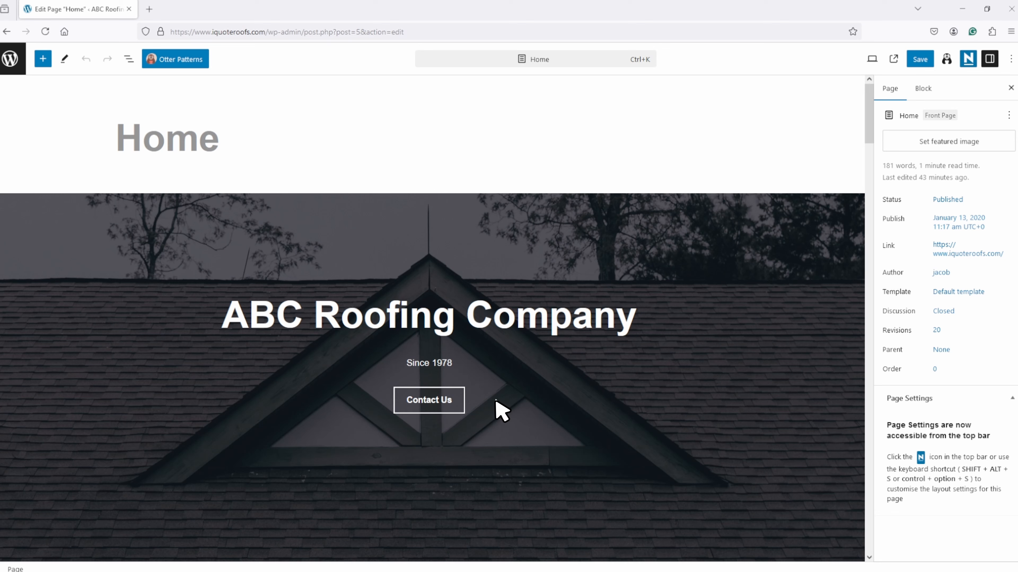
Add a second button labelled "Instant Online Estimate" beside the Contact Us button in the home page's cover.
left_click(497, 403)
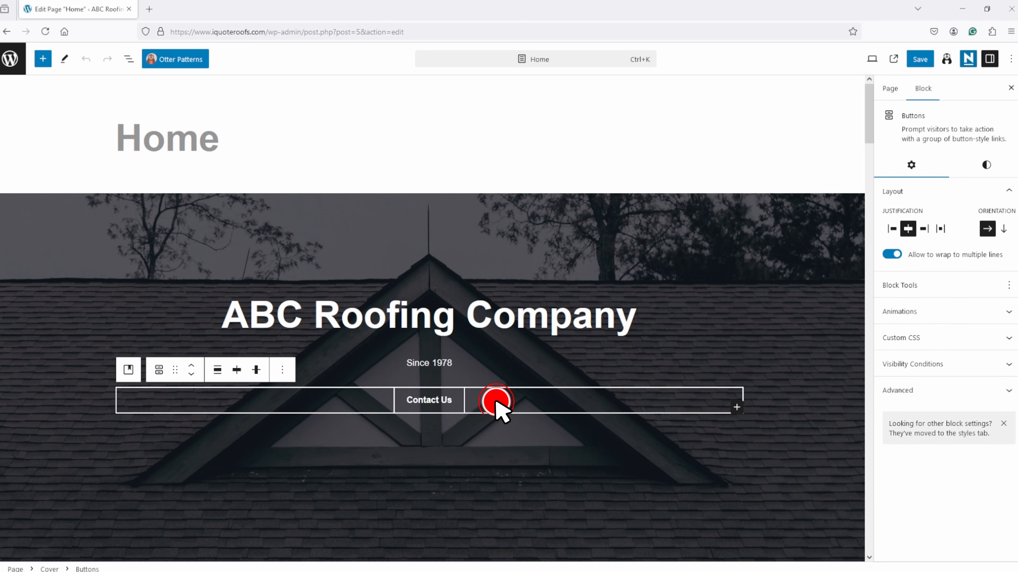
left_click(736, 409)
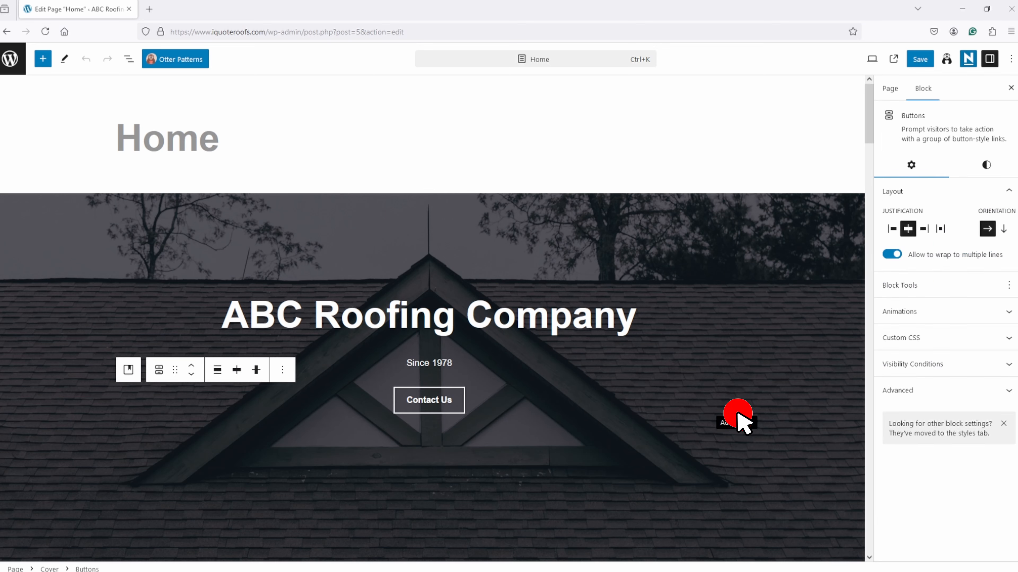
type("Inst")
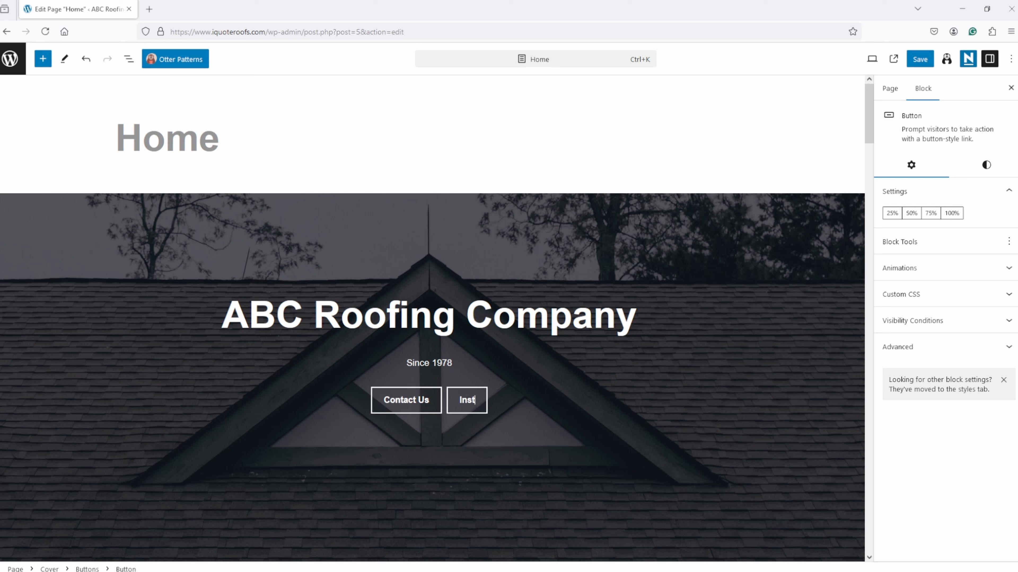
type("ant Online ")
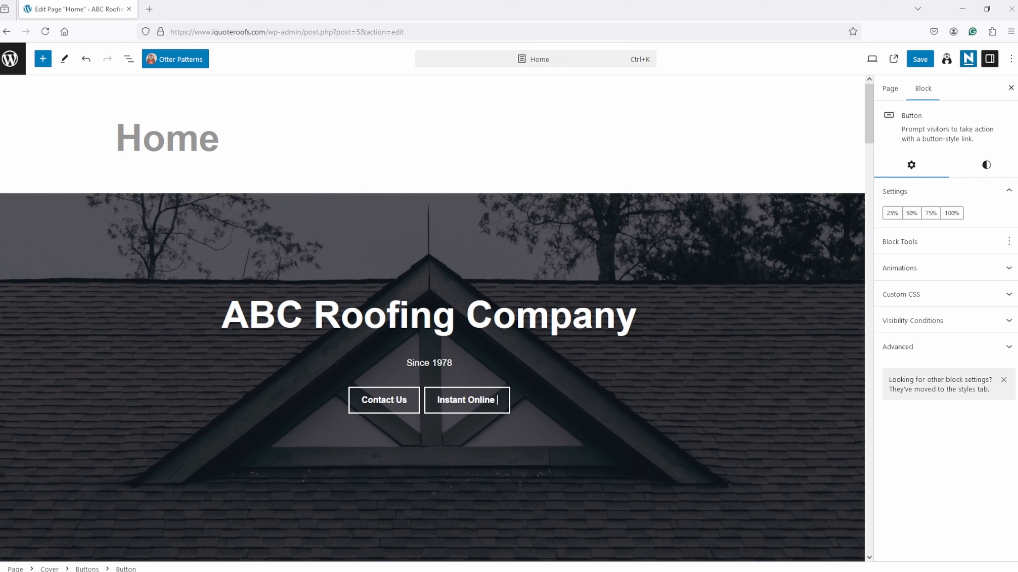
type("Estimate")
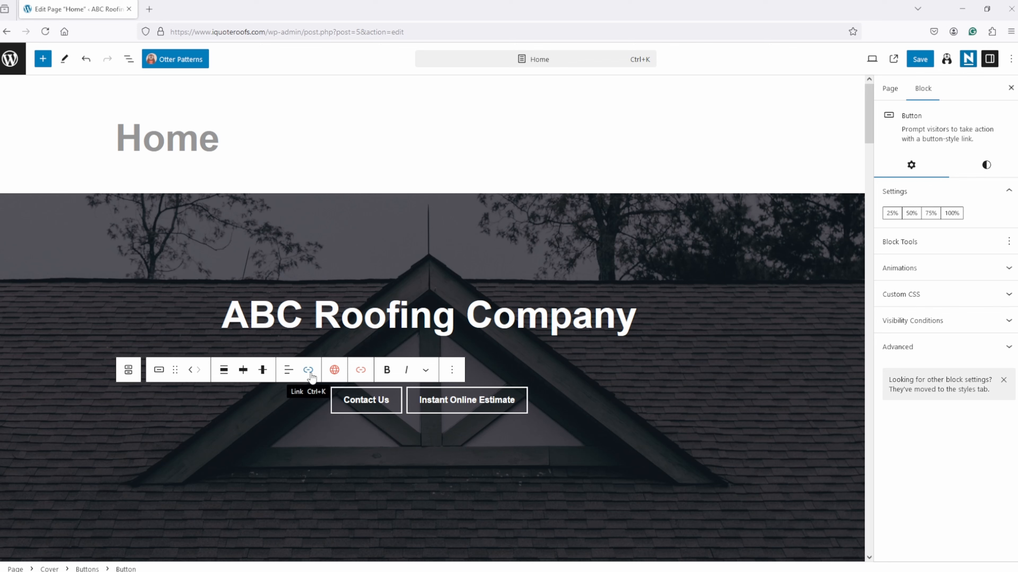
Link the Instant Online Estimate button to the copied address of the estimate page.
left_click(309, 374)
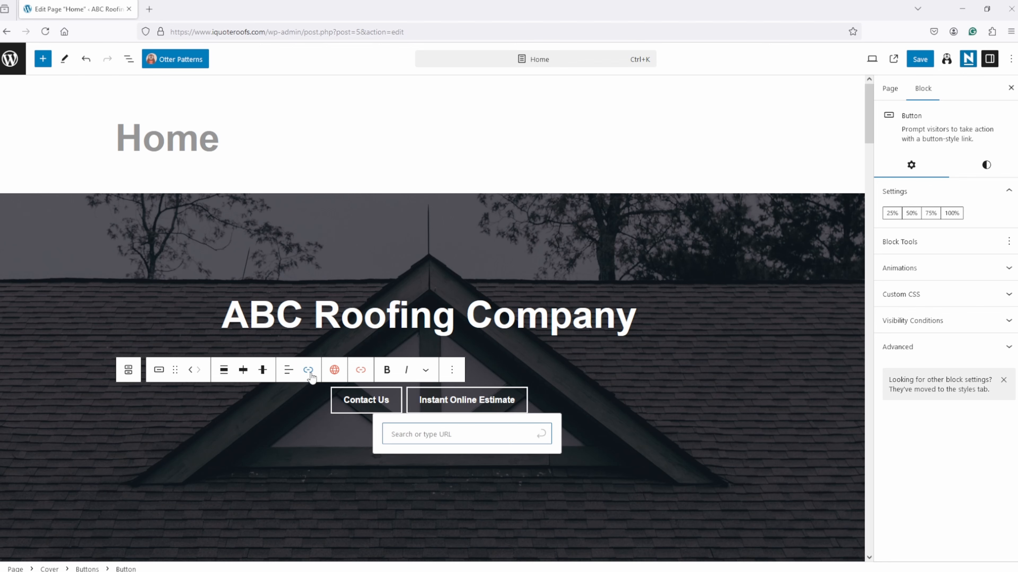
right_click(436, 435)
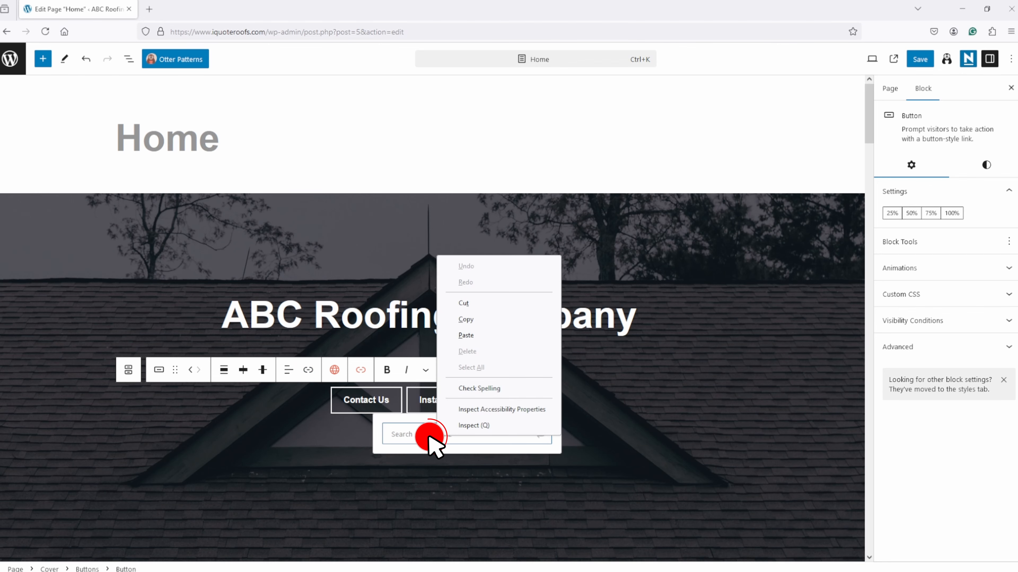
left_click(466, 336)
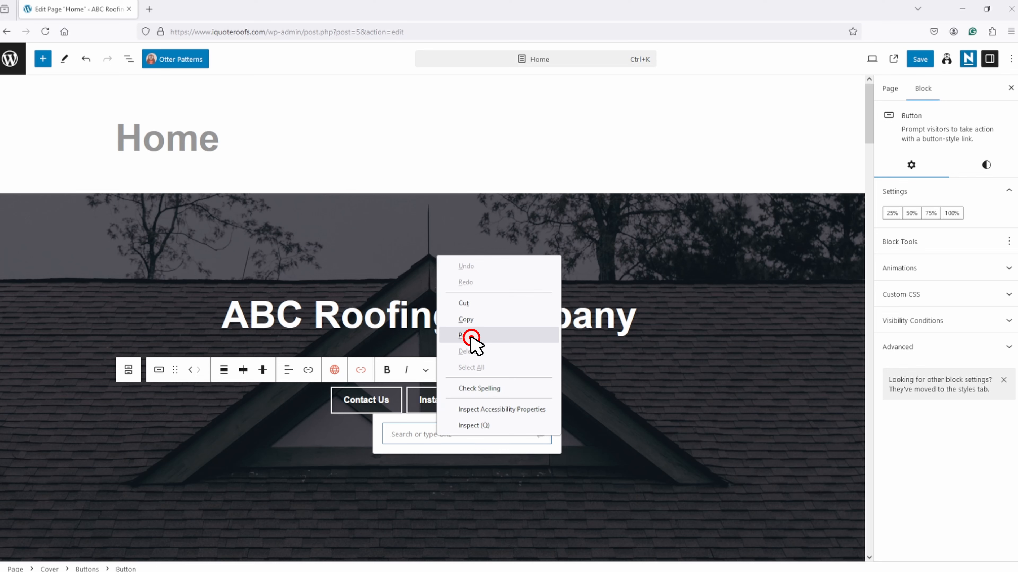
left_click(542, 435)
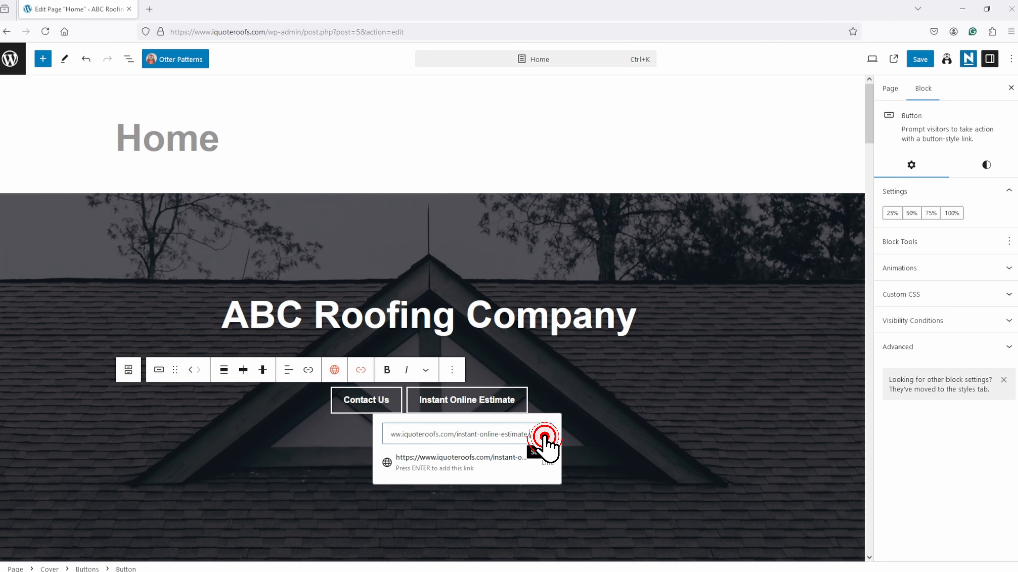
Apply the Primary style to the Instant Online Estimate button and save the home page.
left_click(995, 167)
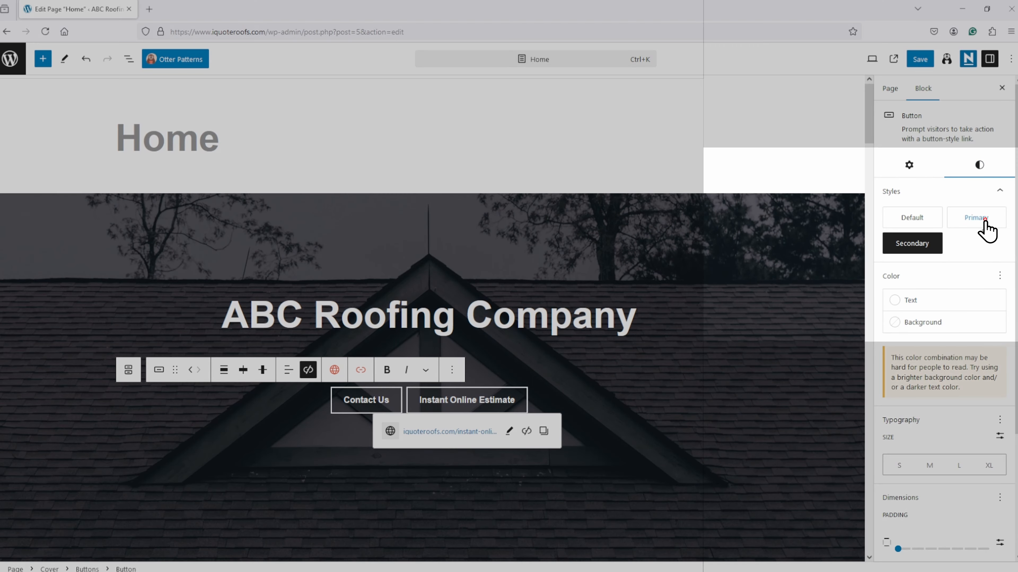
mouse_move(985, 222)
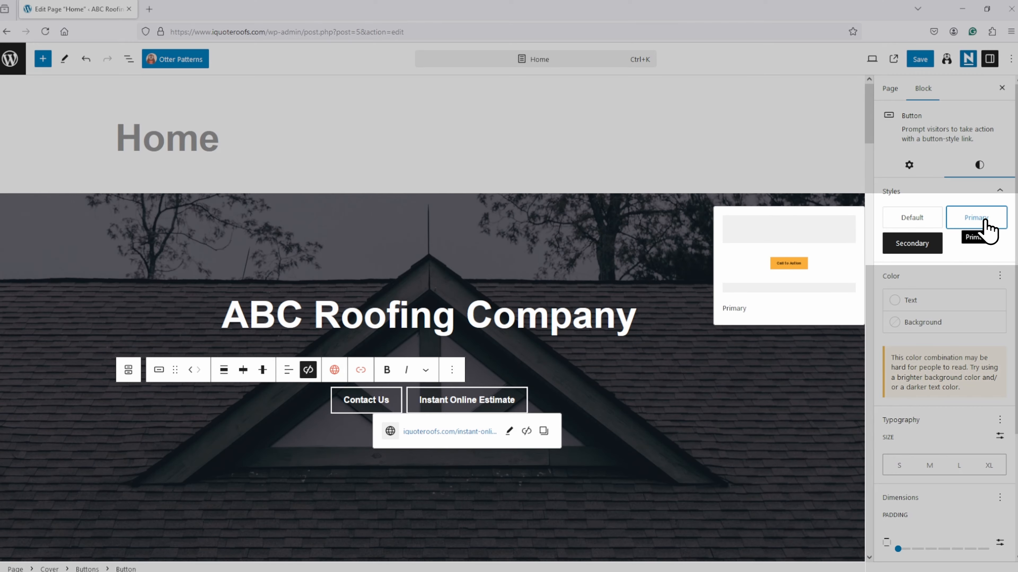
left_click(985, 225)
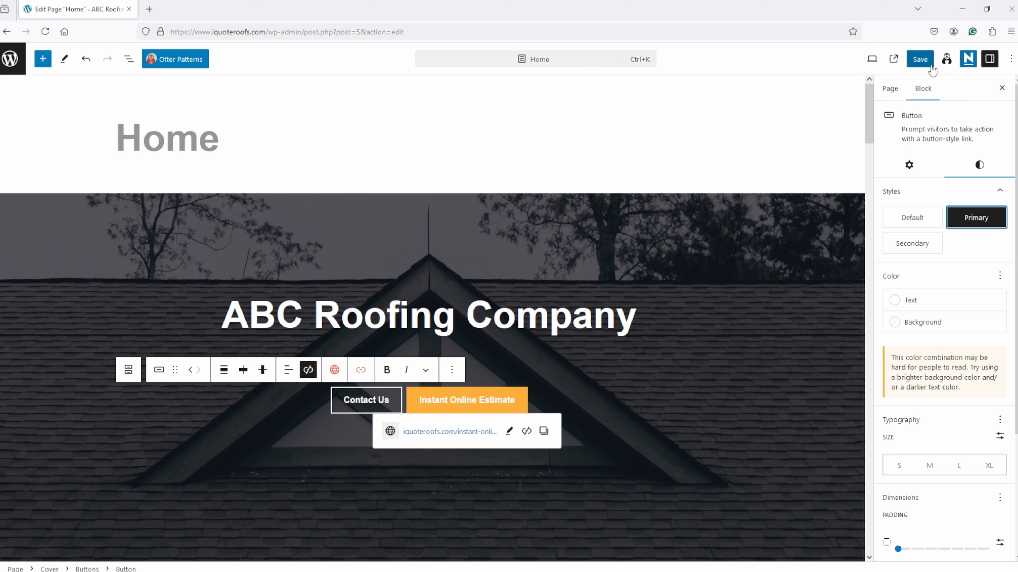
left_click(920, 59)
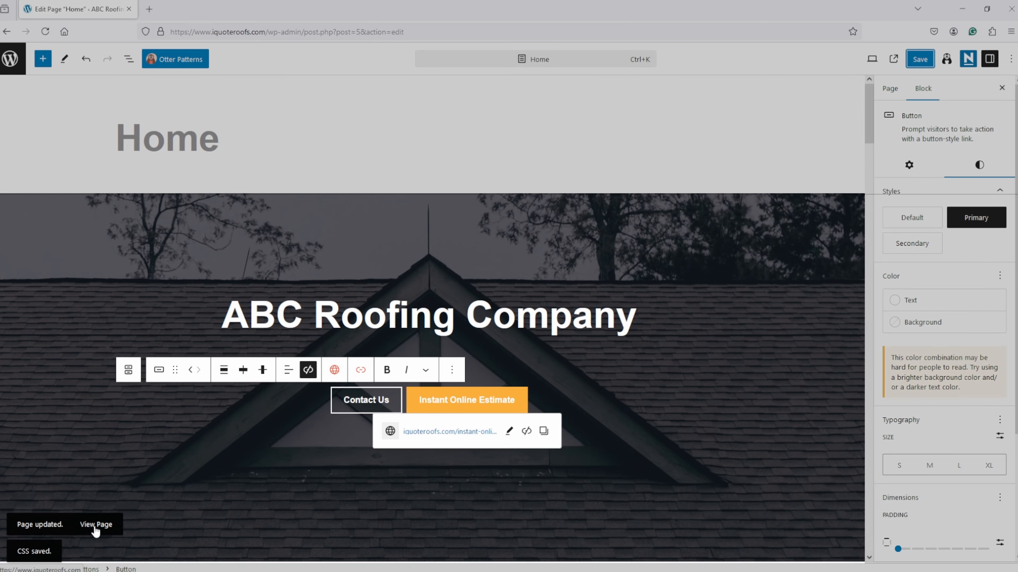
View the updated live home page and follow its Instant Online Estimate button to the estimate page.
left_click(96, 525)
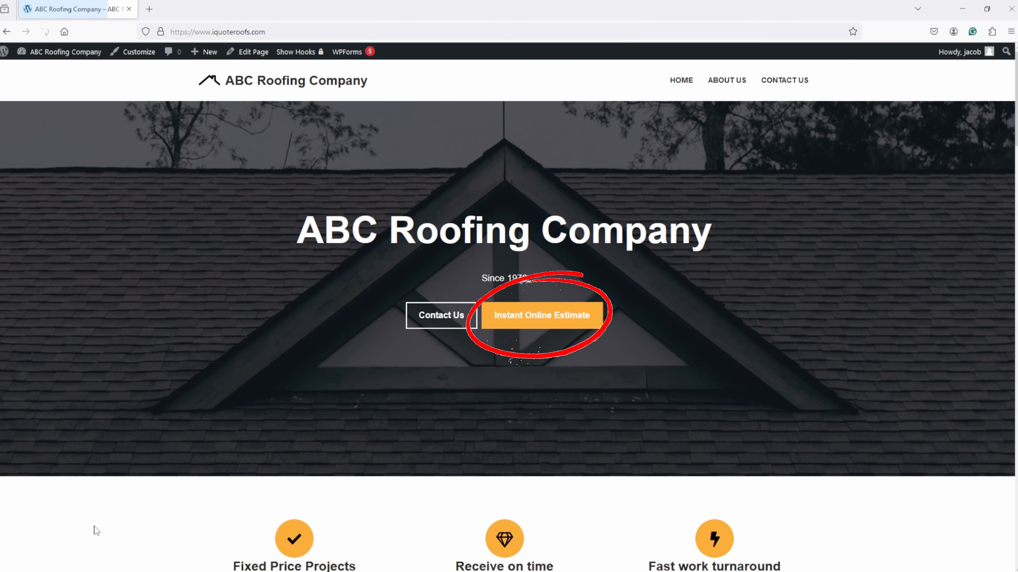
left_click(557, 319)
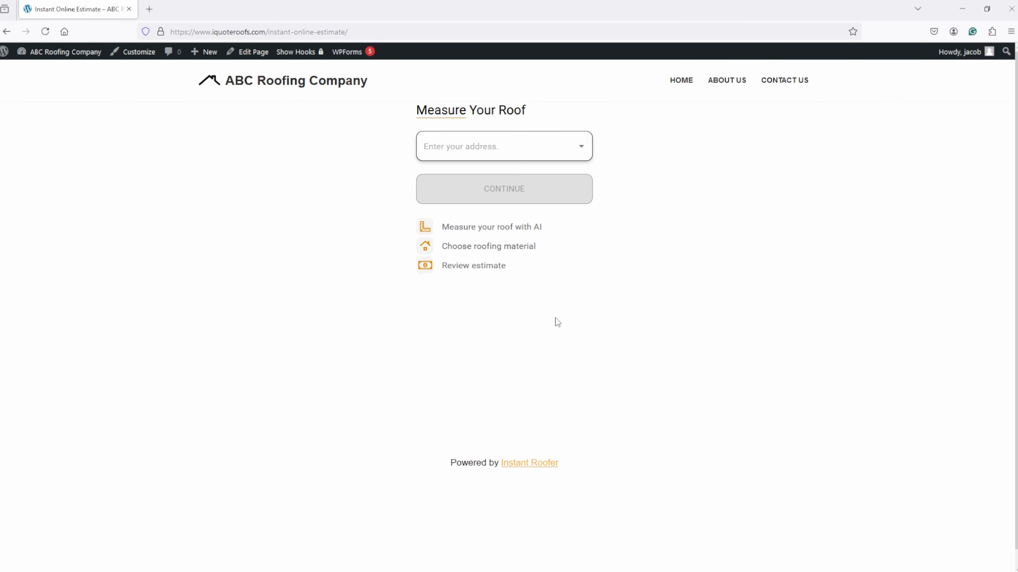
Enter the property's street address in the roof calculator, choose the matching Northeast suggestion and continue to the home confirmation.
left_click(518, 146)
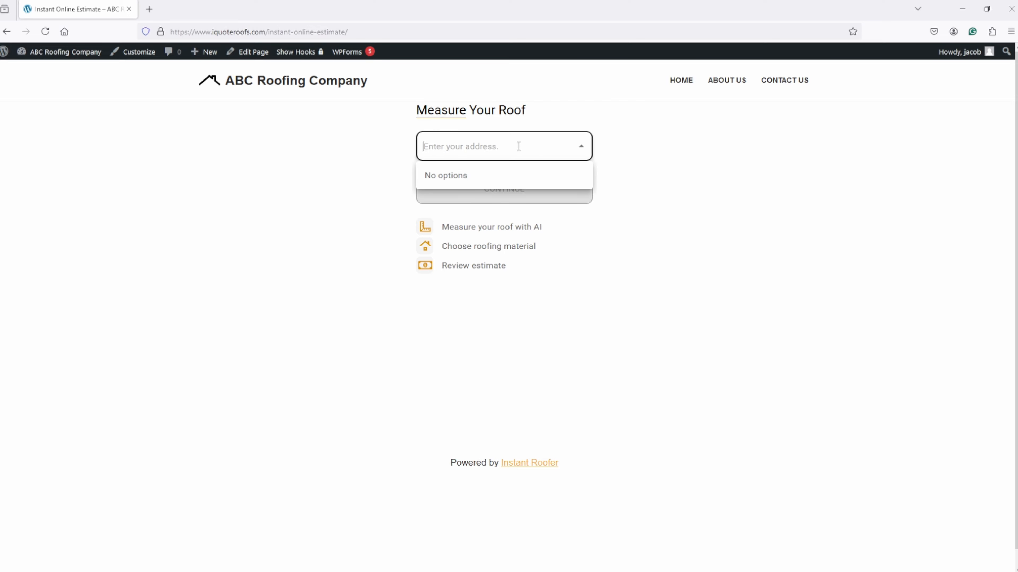
left_click(425, 144)
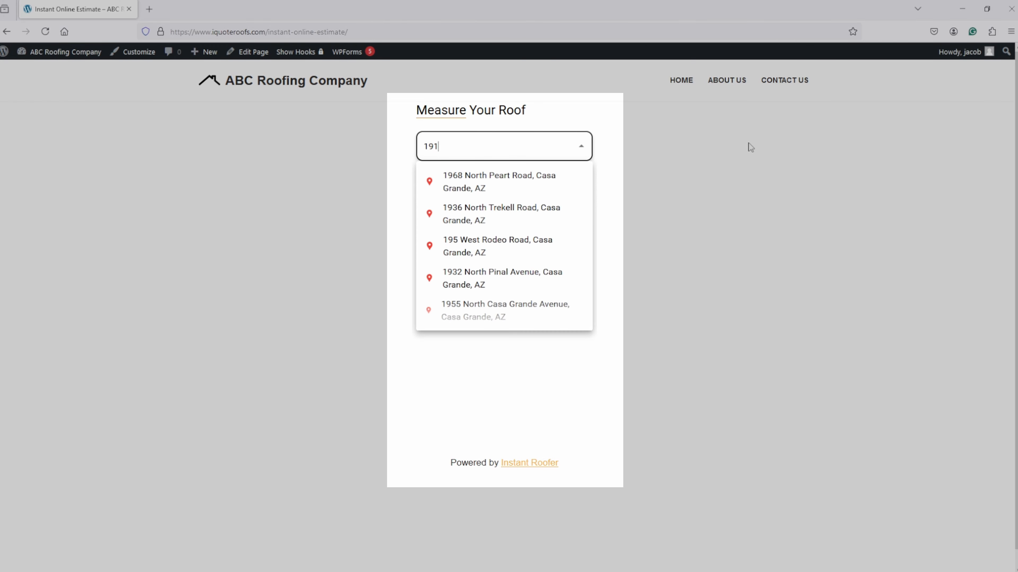
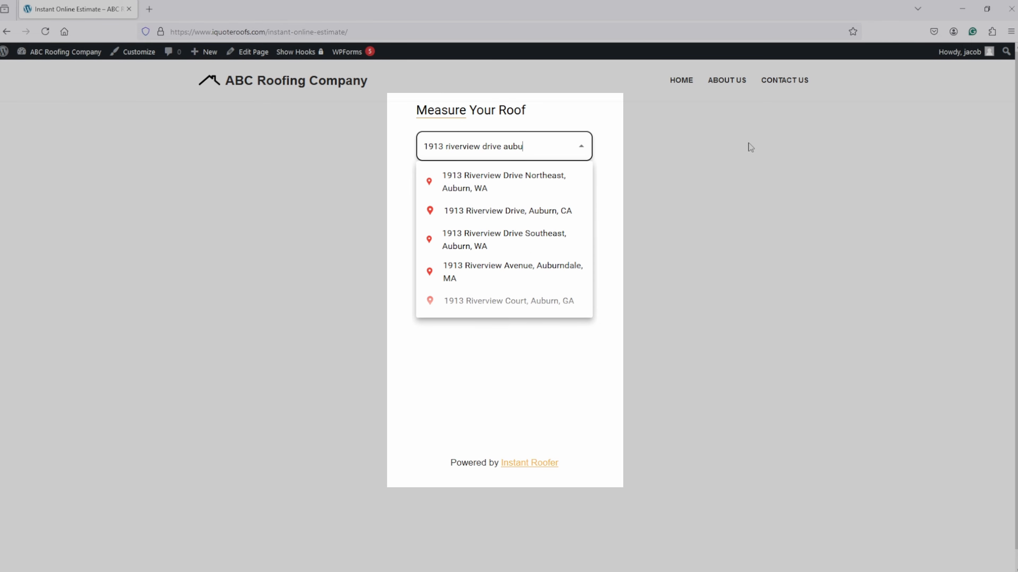
left_click(493, 188)
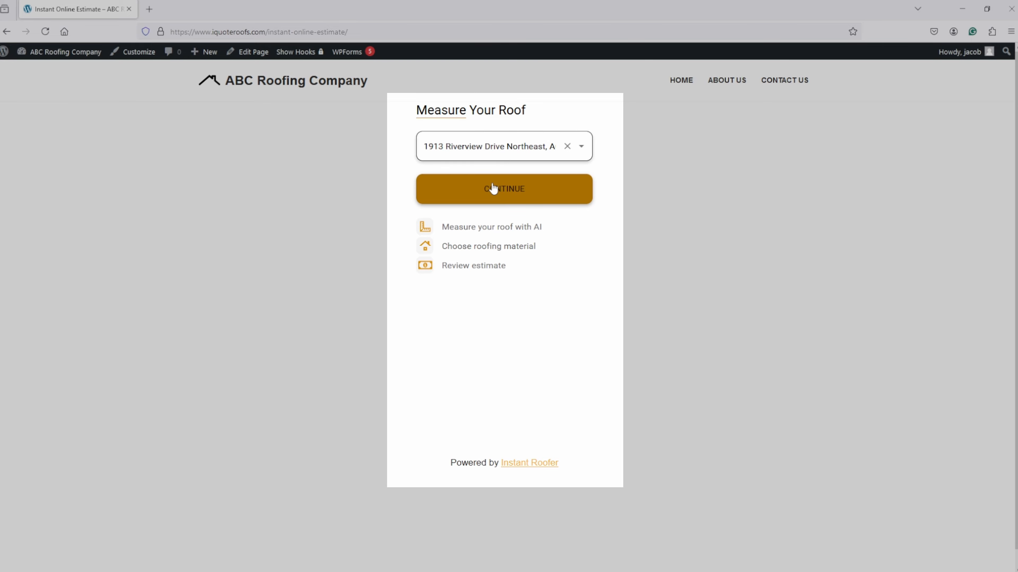
left_click(493, 188)
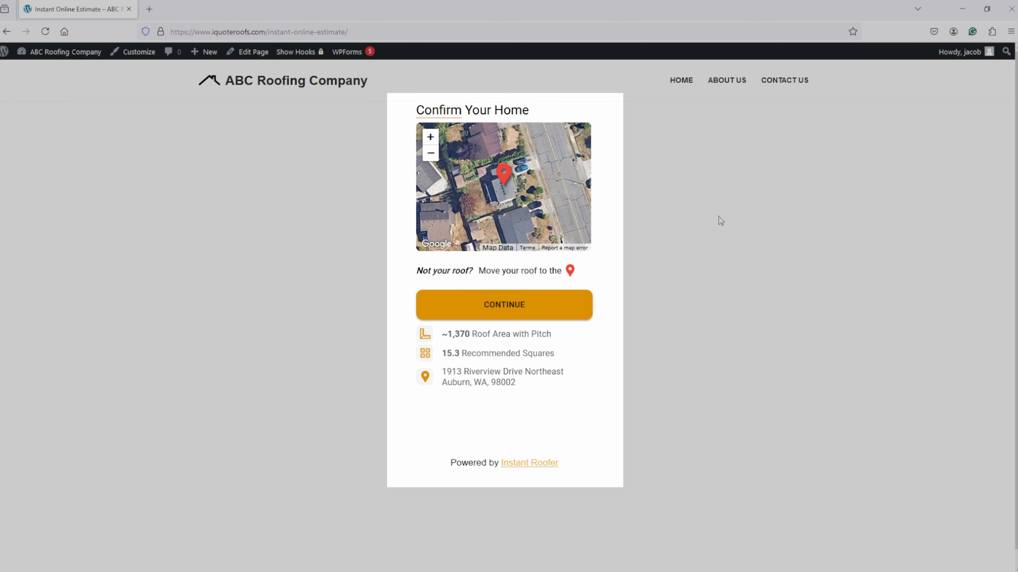
Confirm the home shown on the map and choose Designer Shingle as the roofing material.
left_click(496, 305)
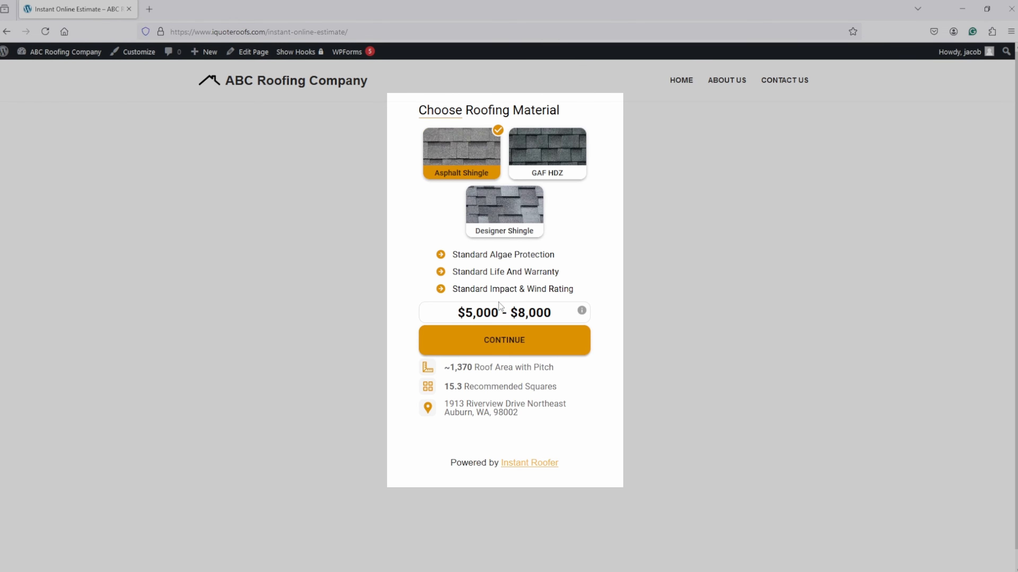
left_click(505, 211)
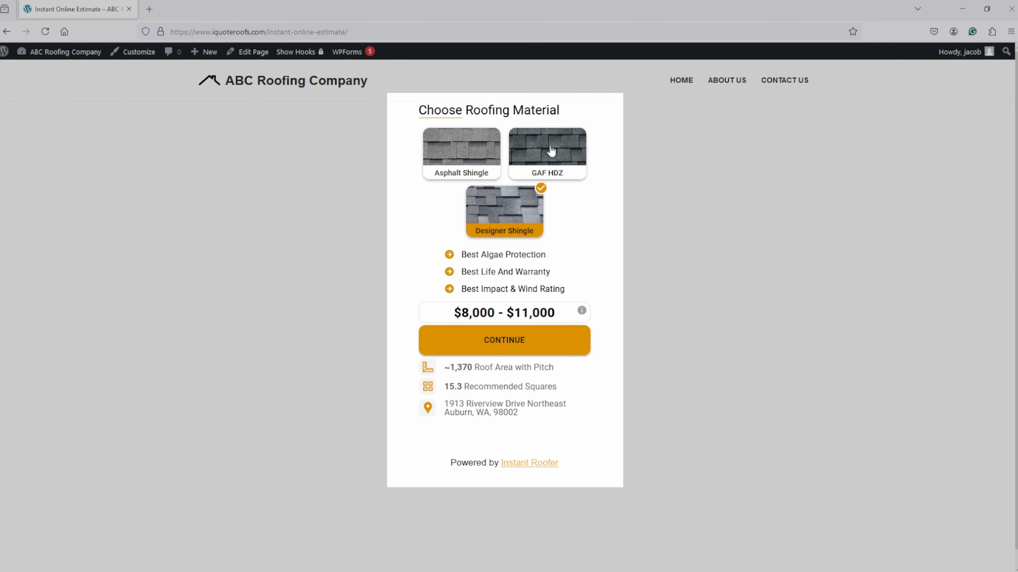